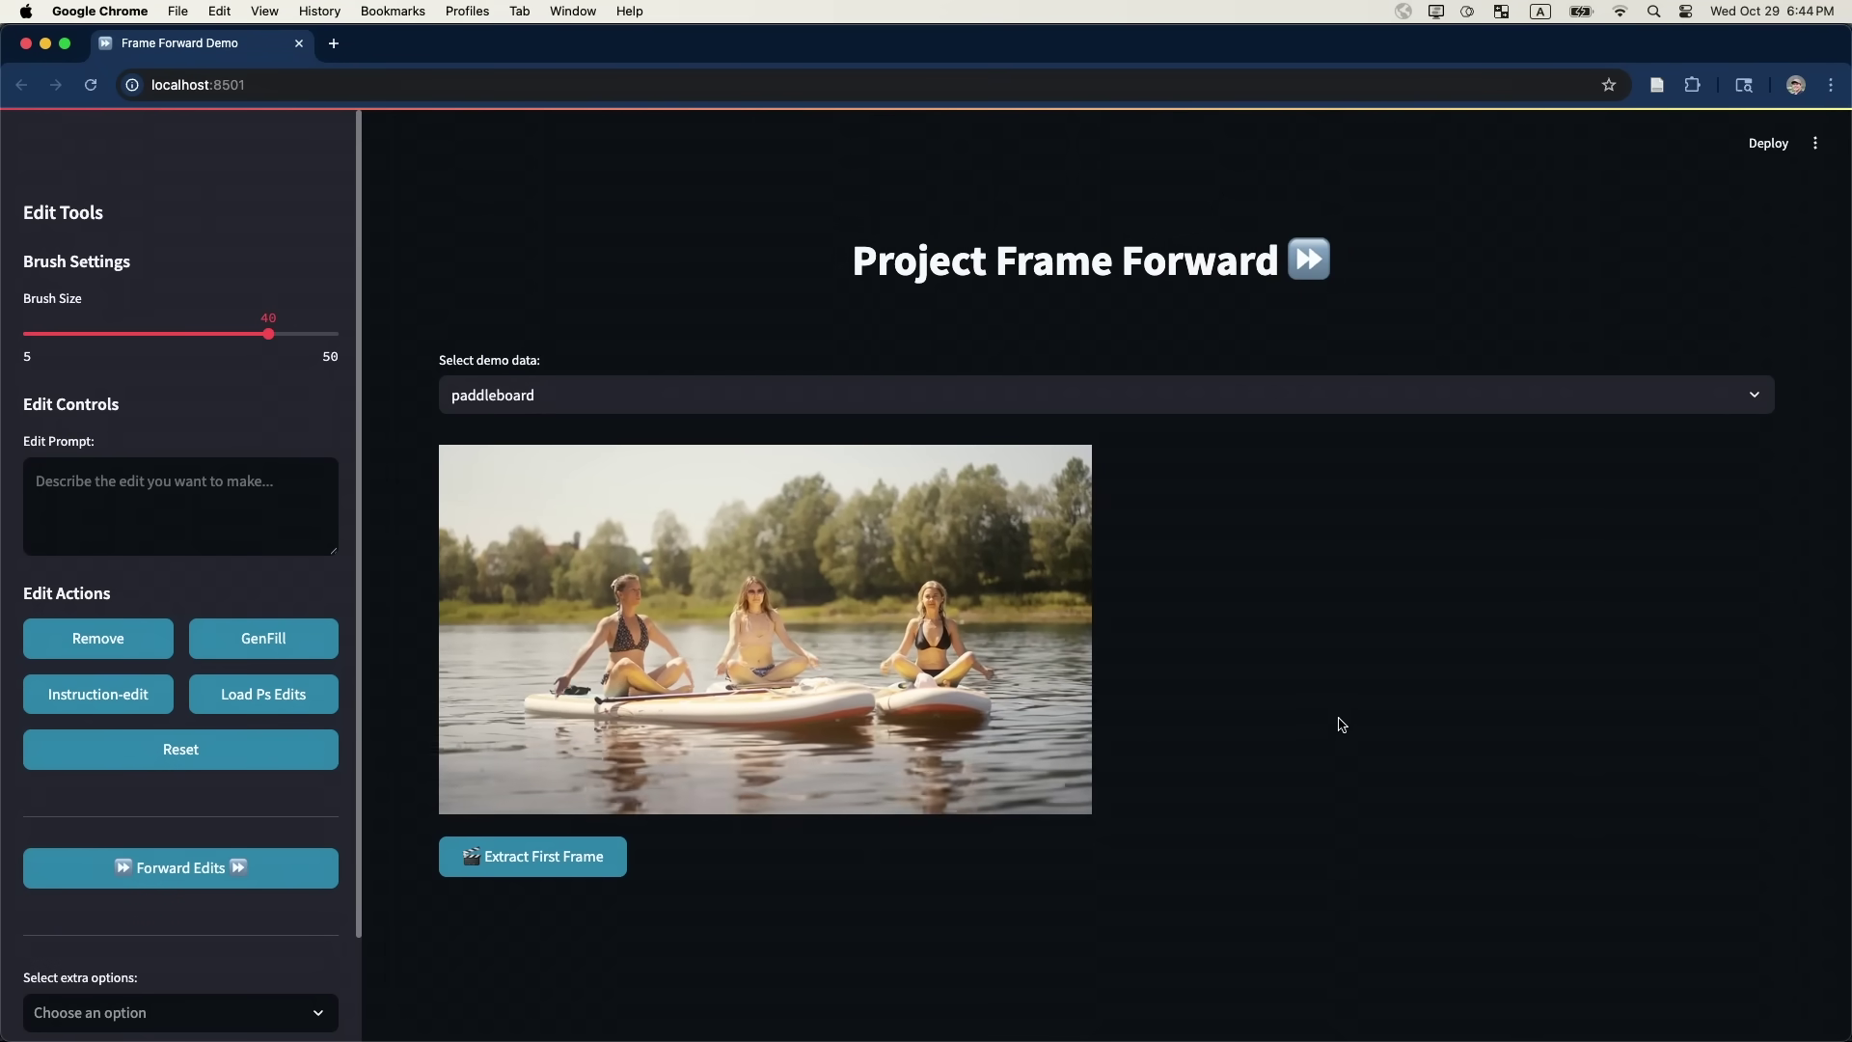
- Extract the paddleboard demo's first frame, then bring Photoshop with paddleboard.psd to the front
left_click(569, 864)
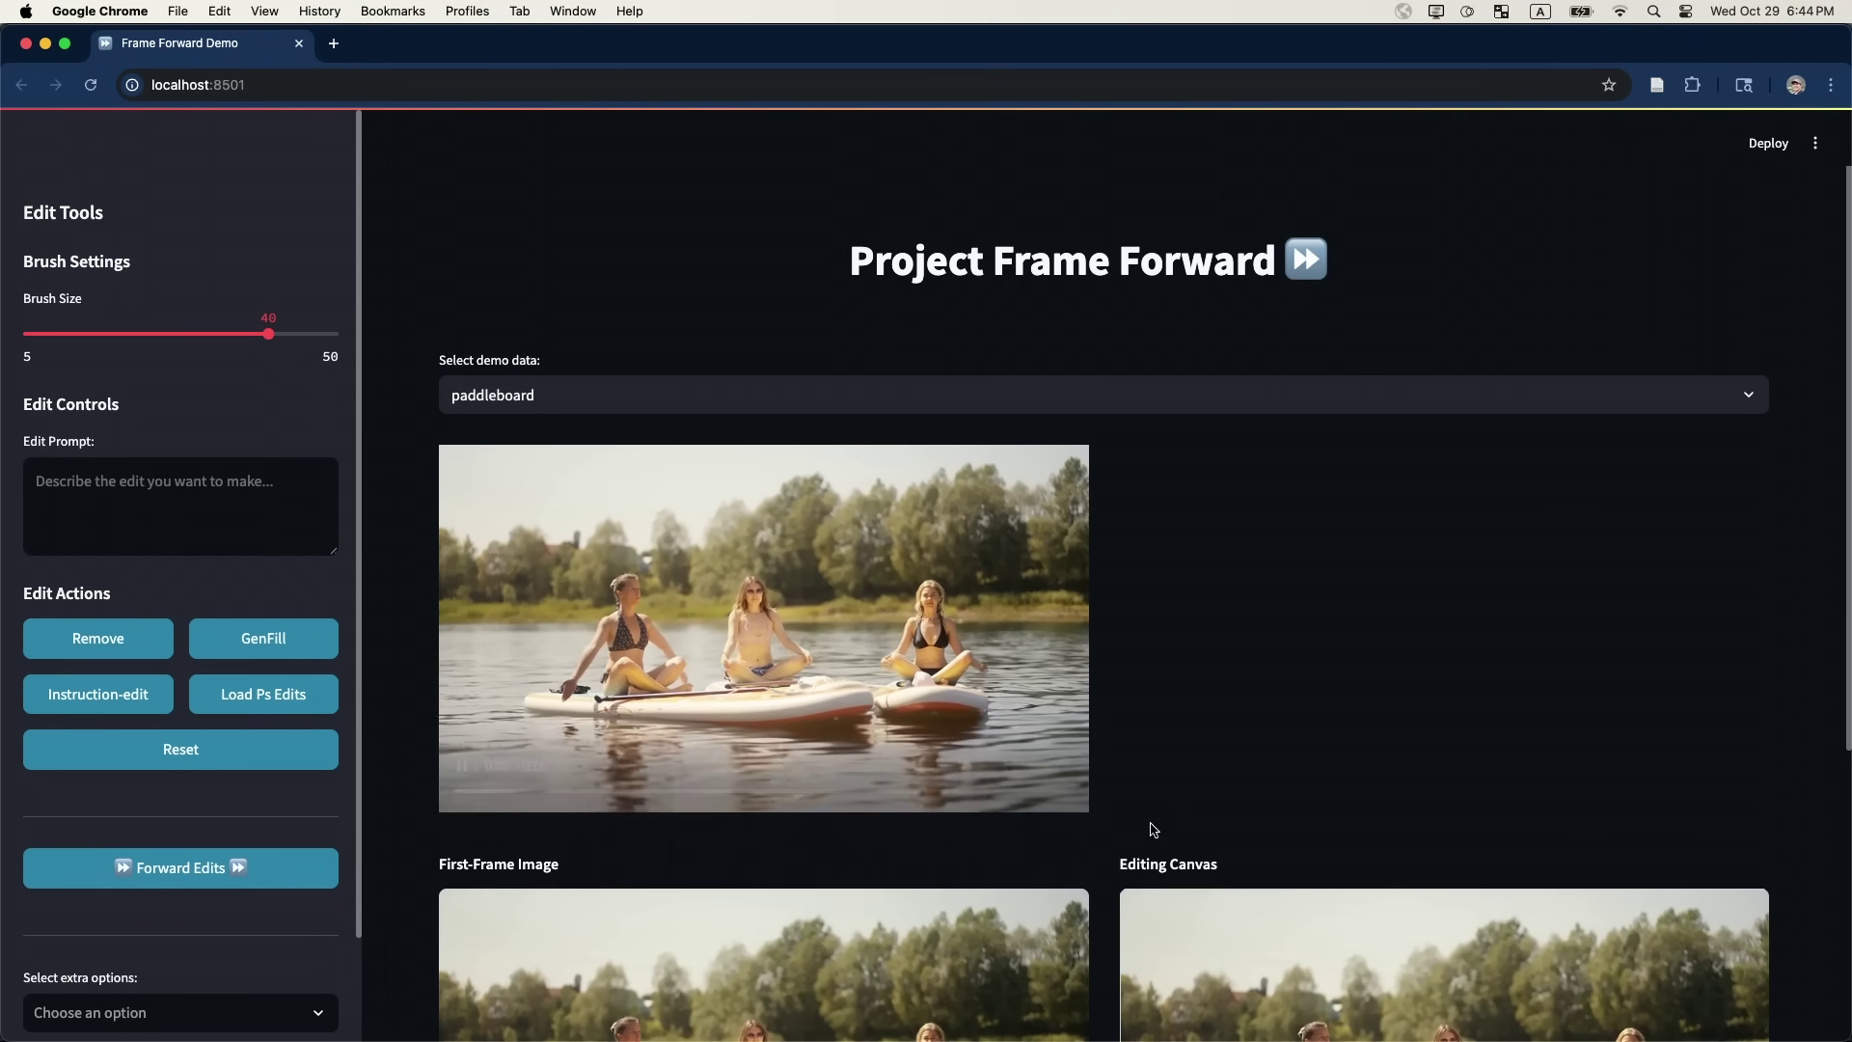
scroll(1416, 745, "down", 3)
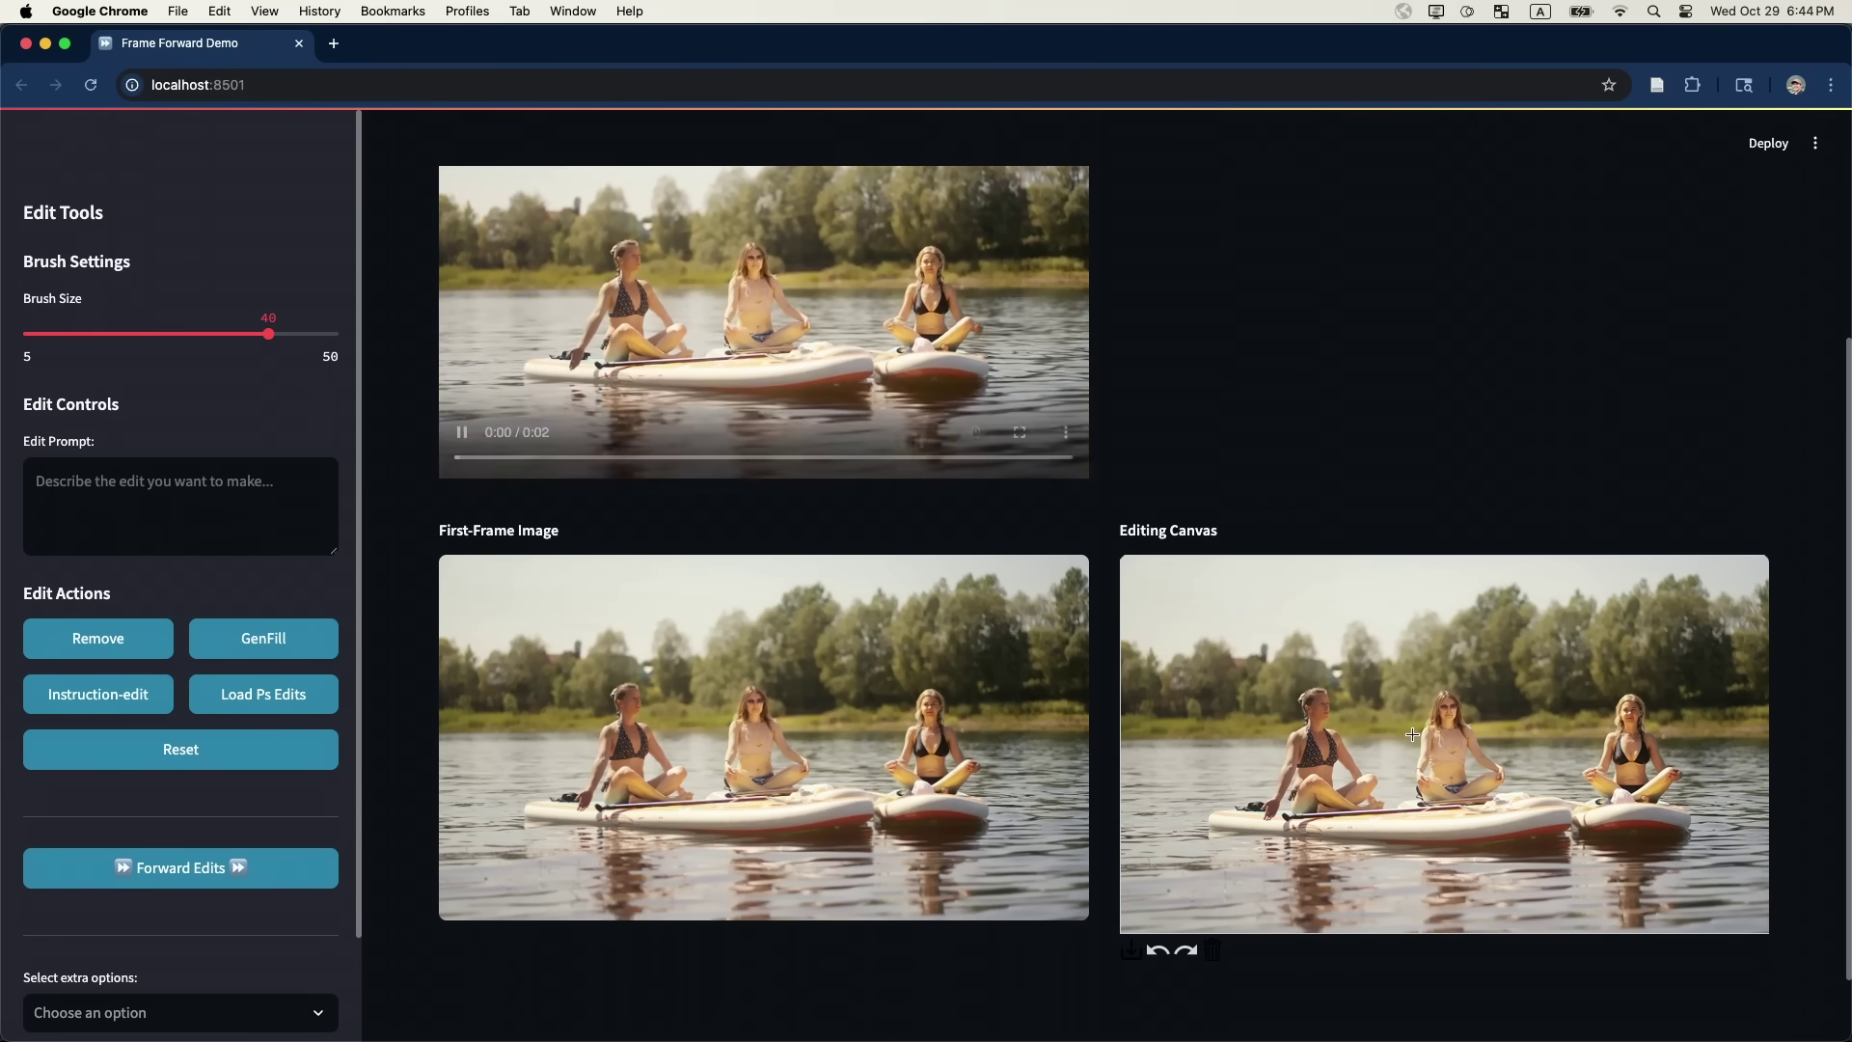
key("super+Tab")
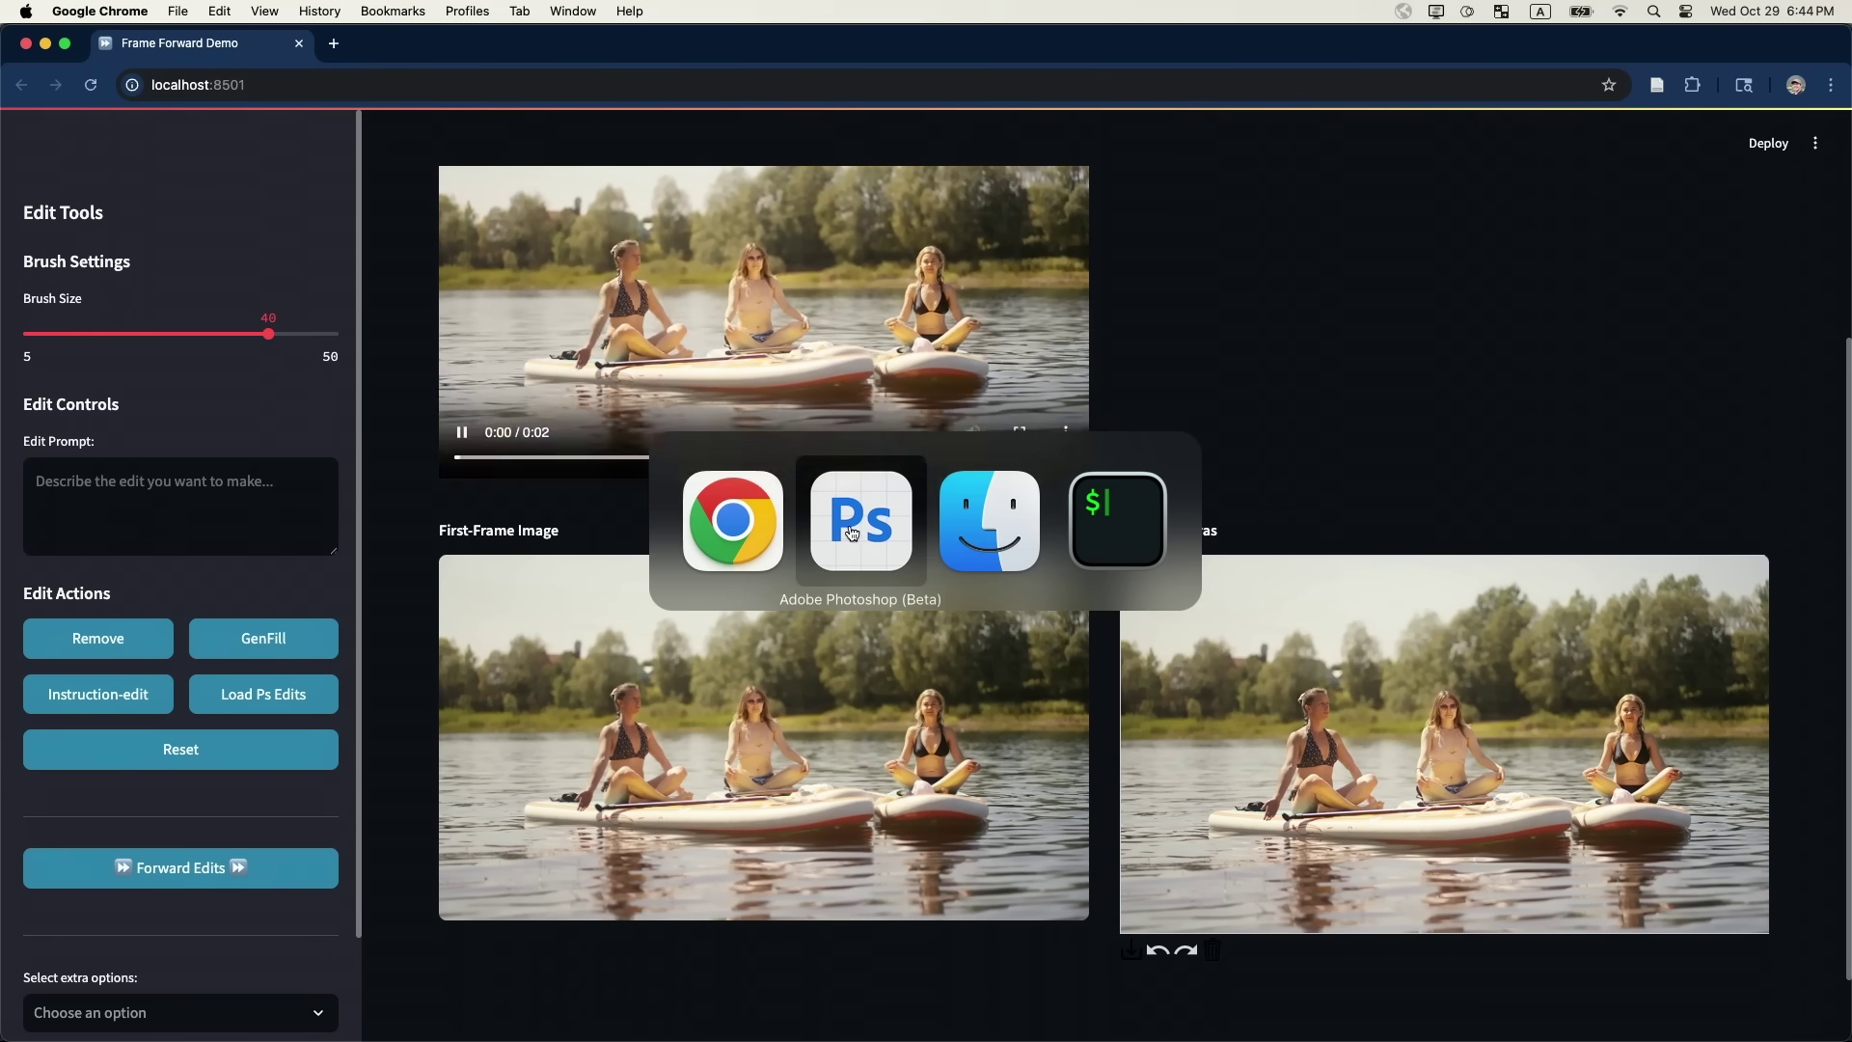
left_click(851, 534)
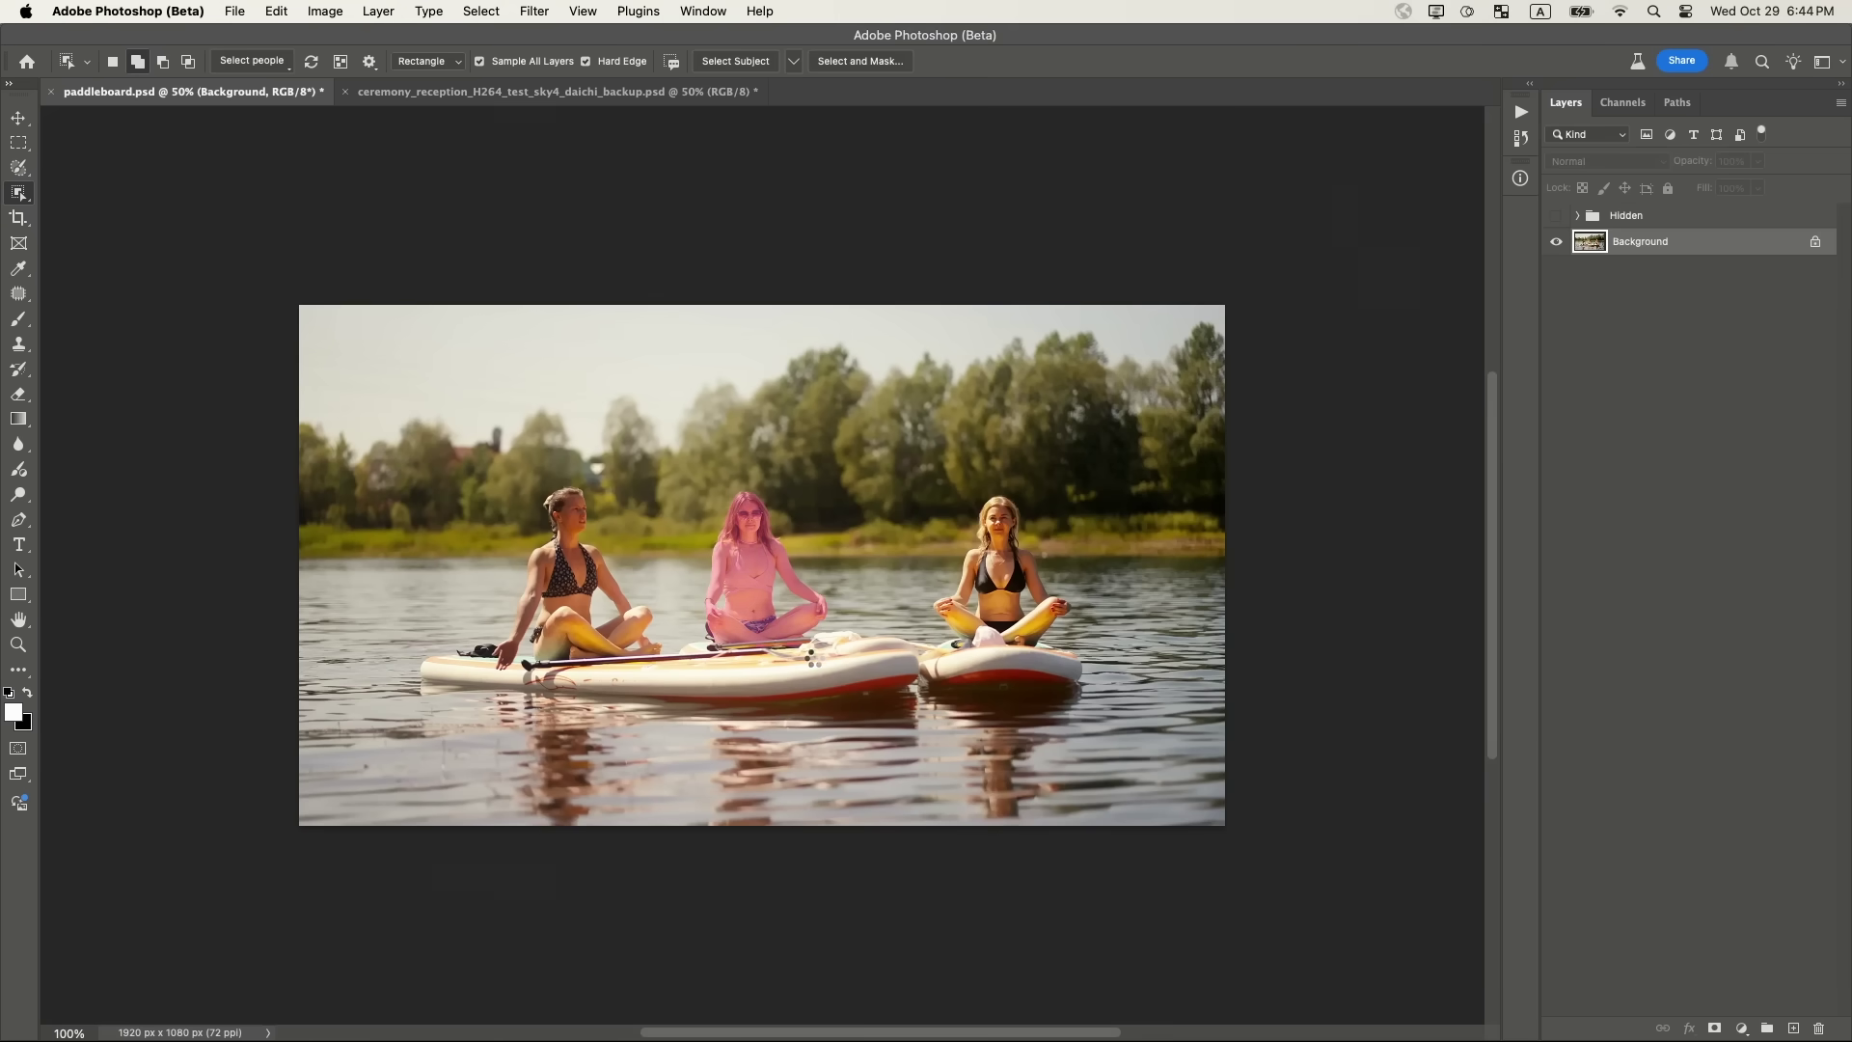
- Select the middle woman and remove her with Trace Erase, then return to Frame Forward
left_click(812, 658)
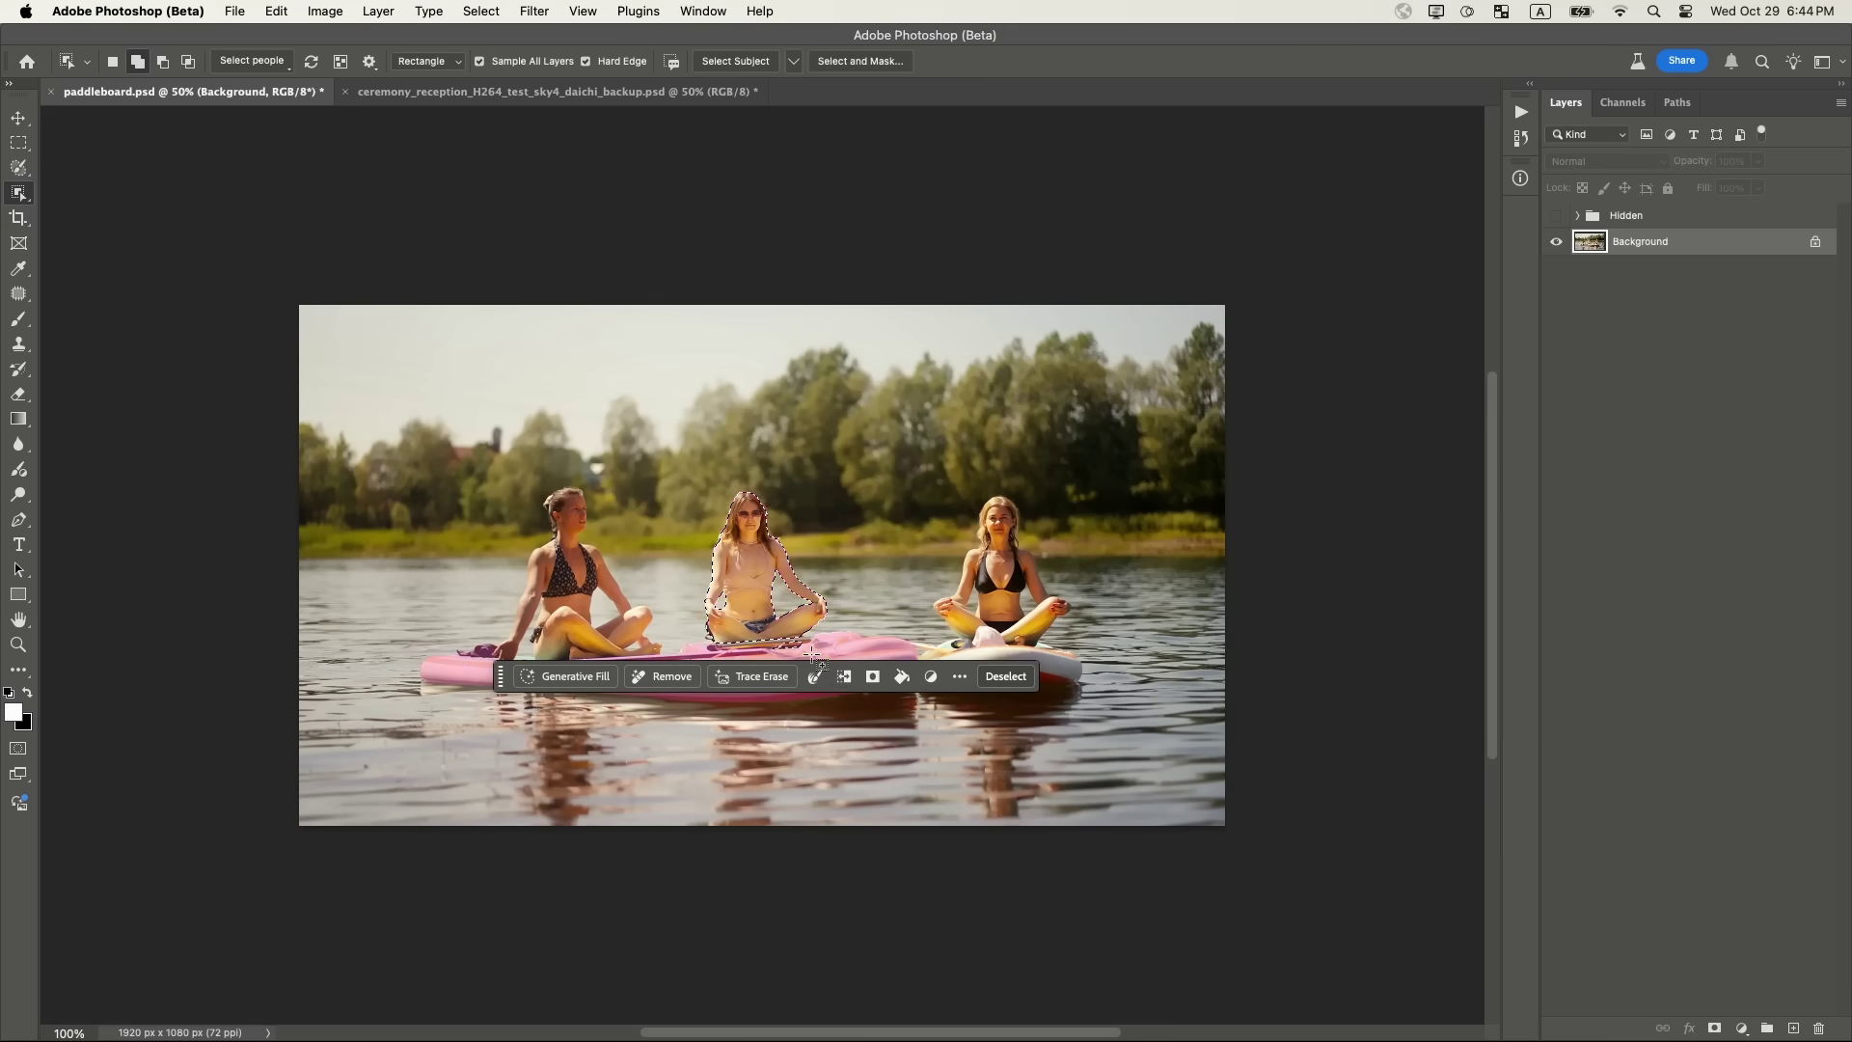
left_click(761, 677)
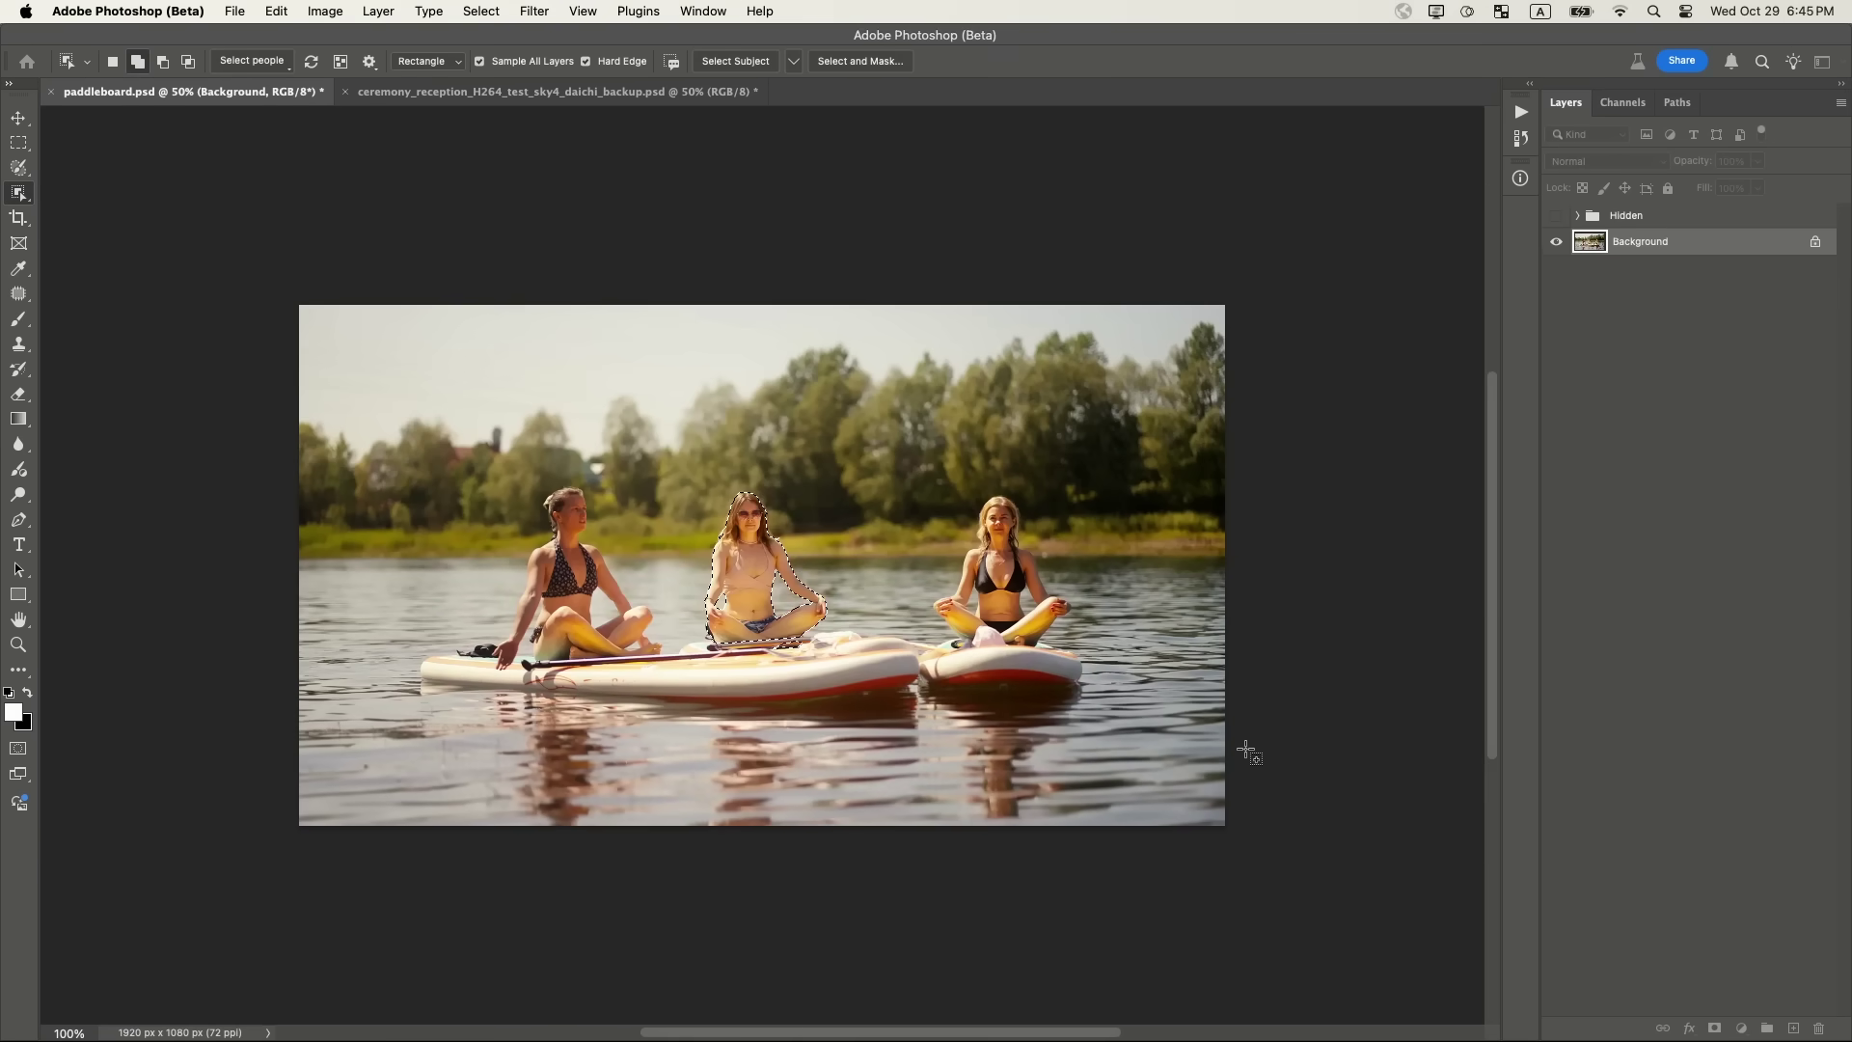
key("Delete")
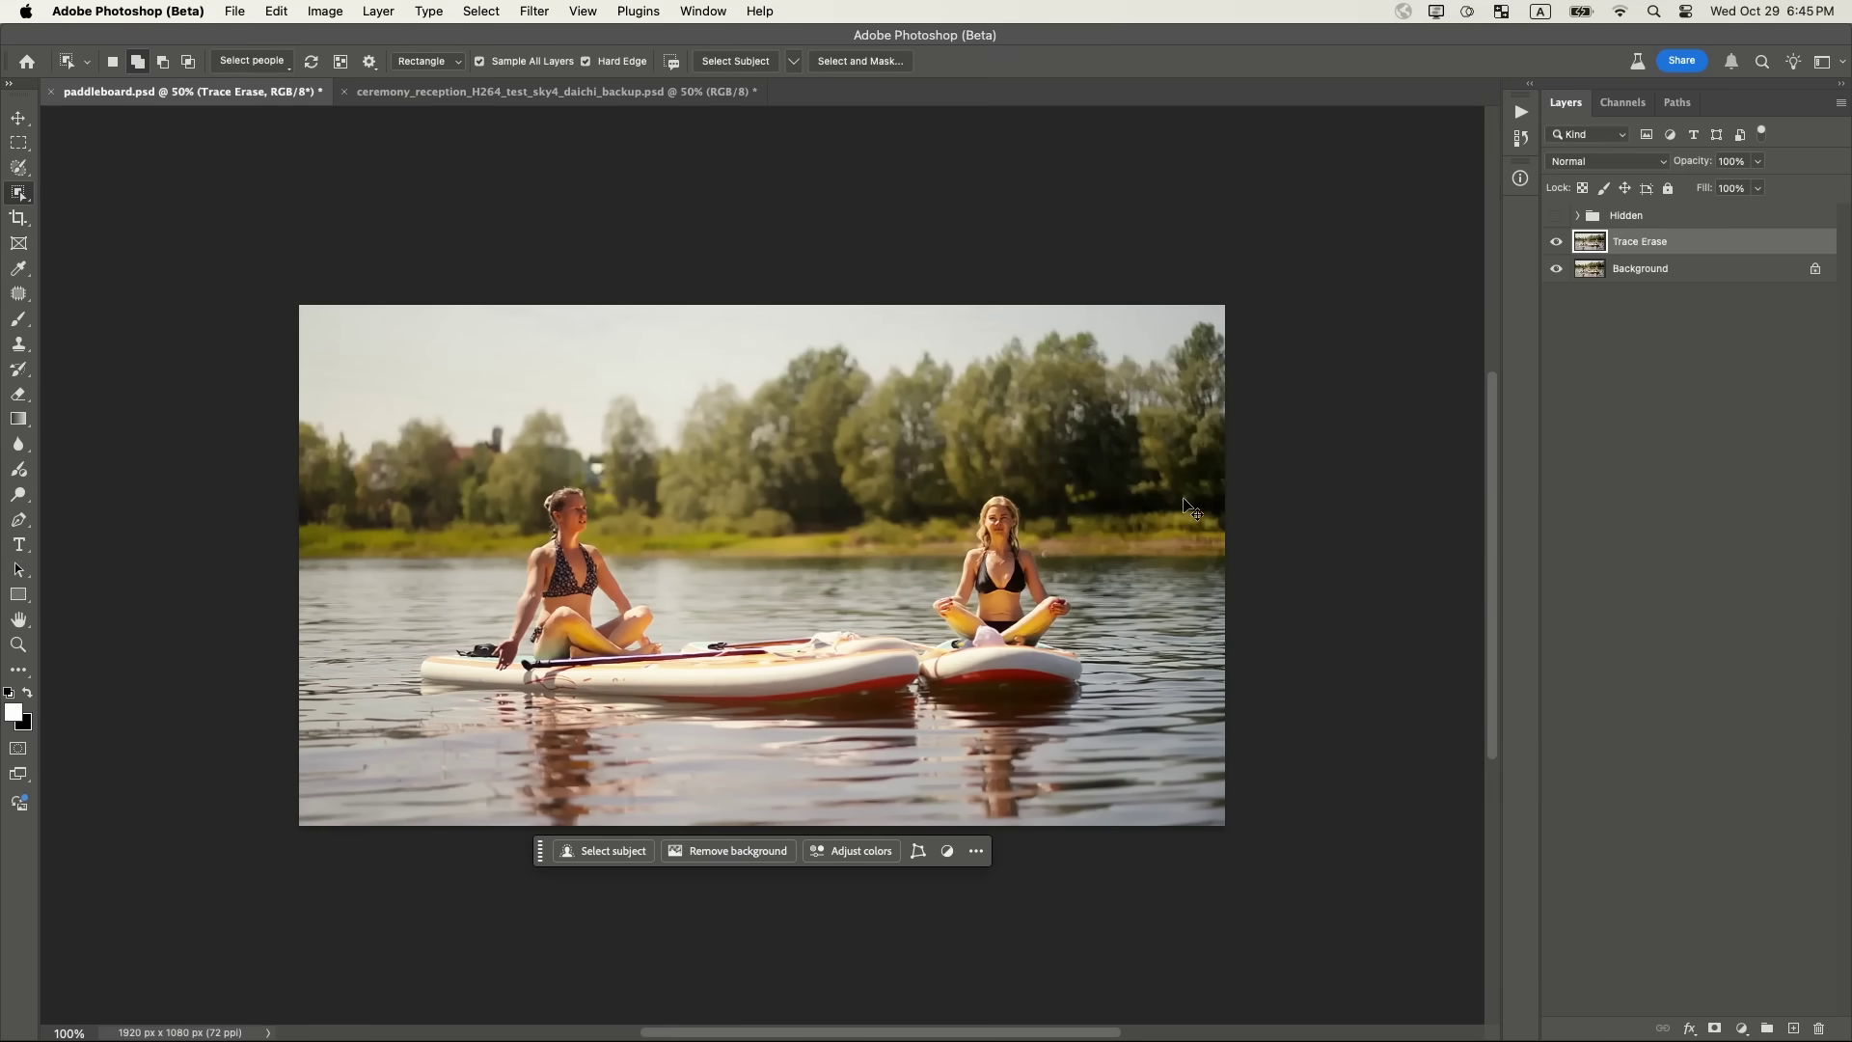
key("super+Tab")
key("super+Tab")
key("super+Tab")
left_click(880, 529)
- Load the Photoshop edit onto the canvas and forward it through the paddleboard video
left_click(252, 694)
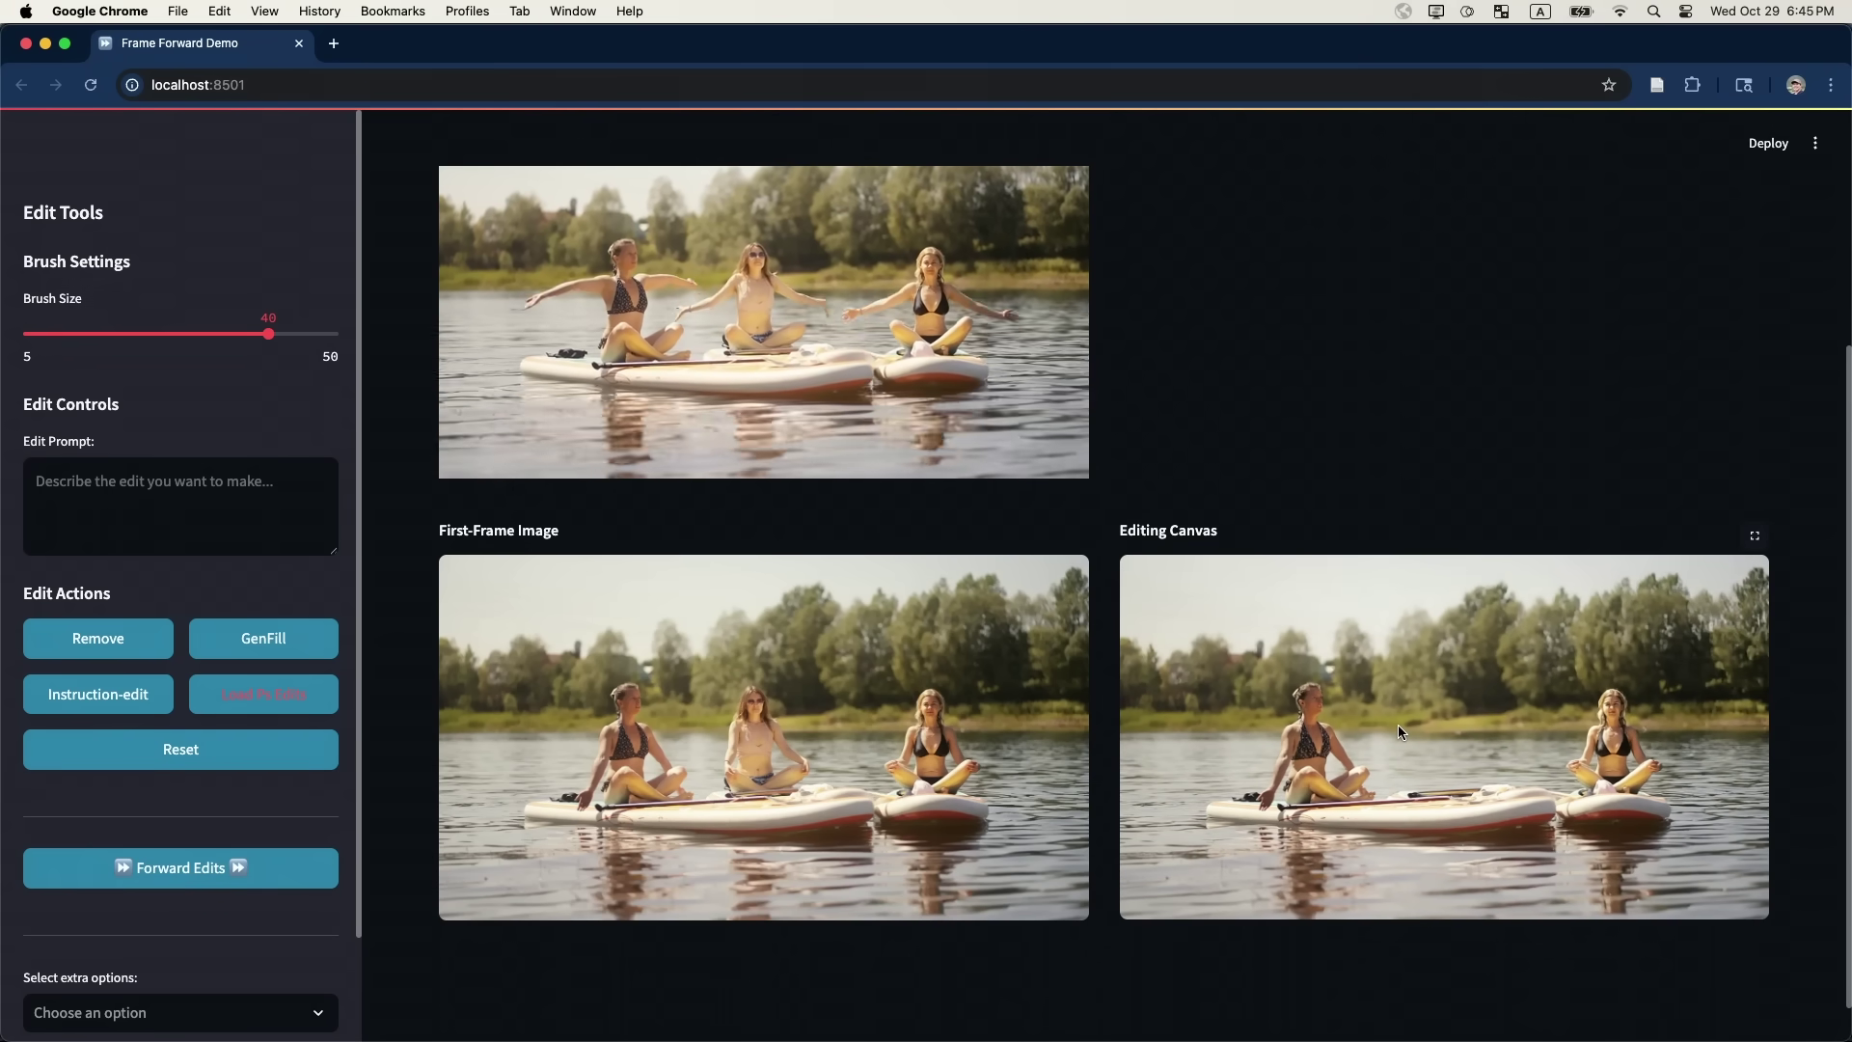
scroll(1328, 675, "up", 4)
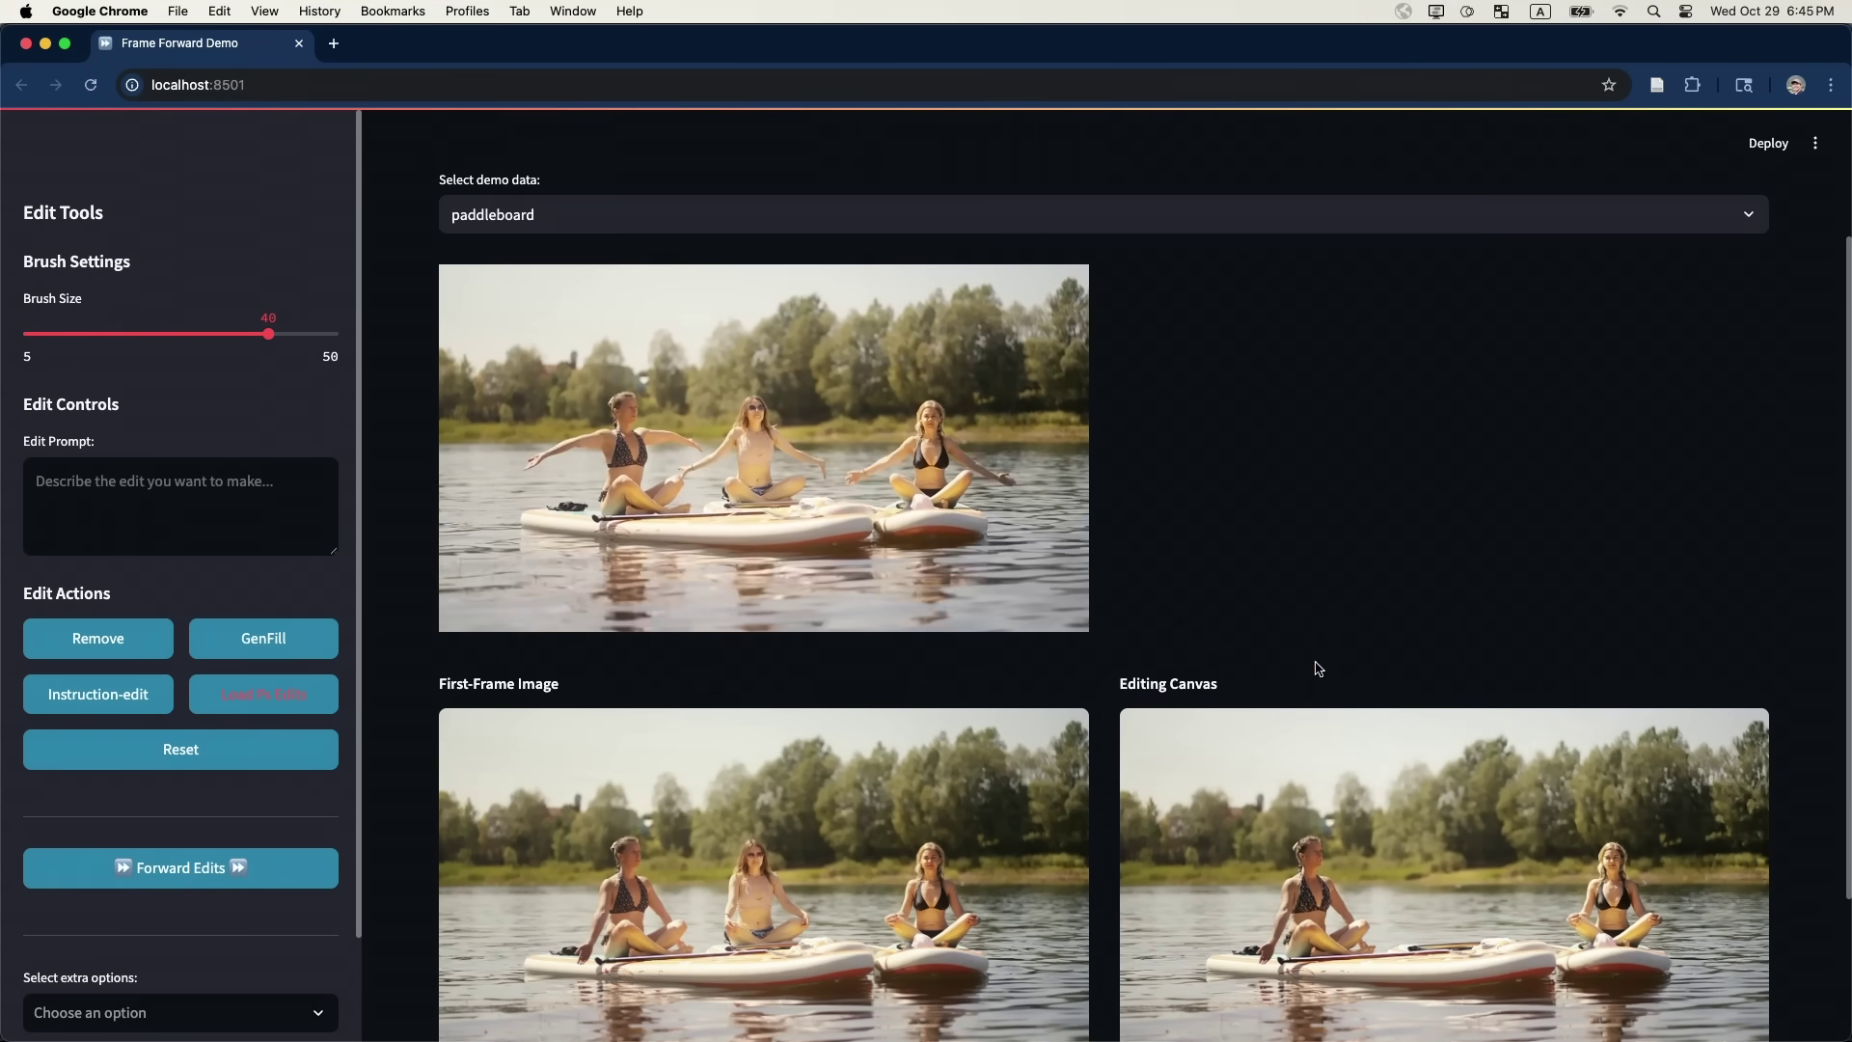
left_click(247, 880)
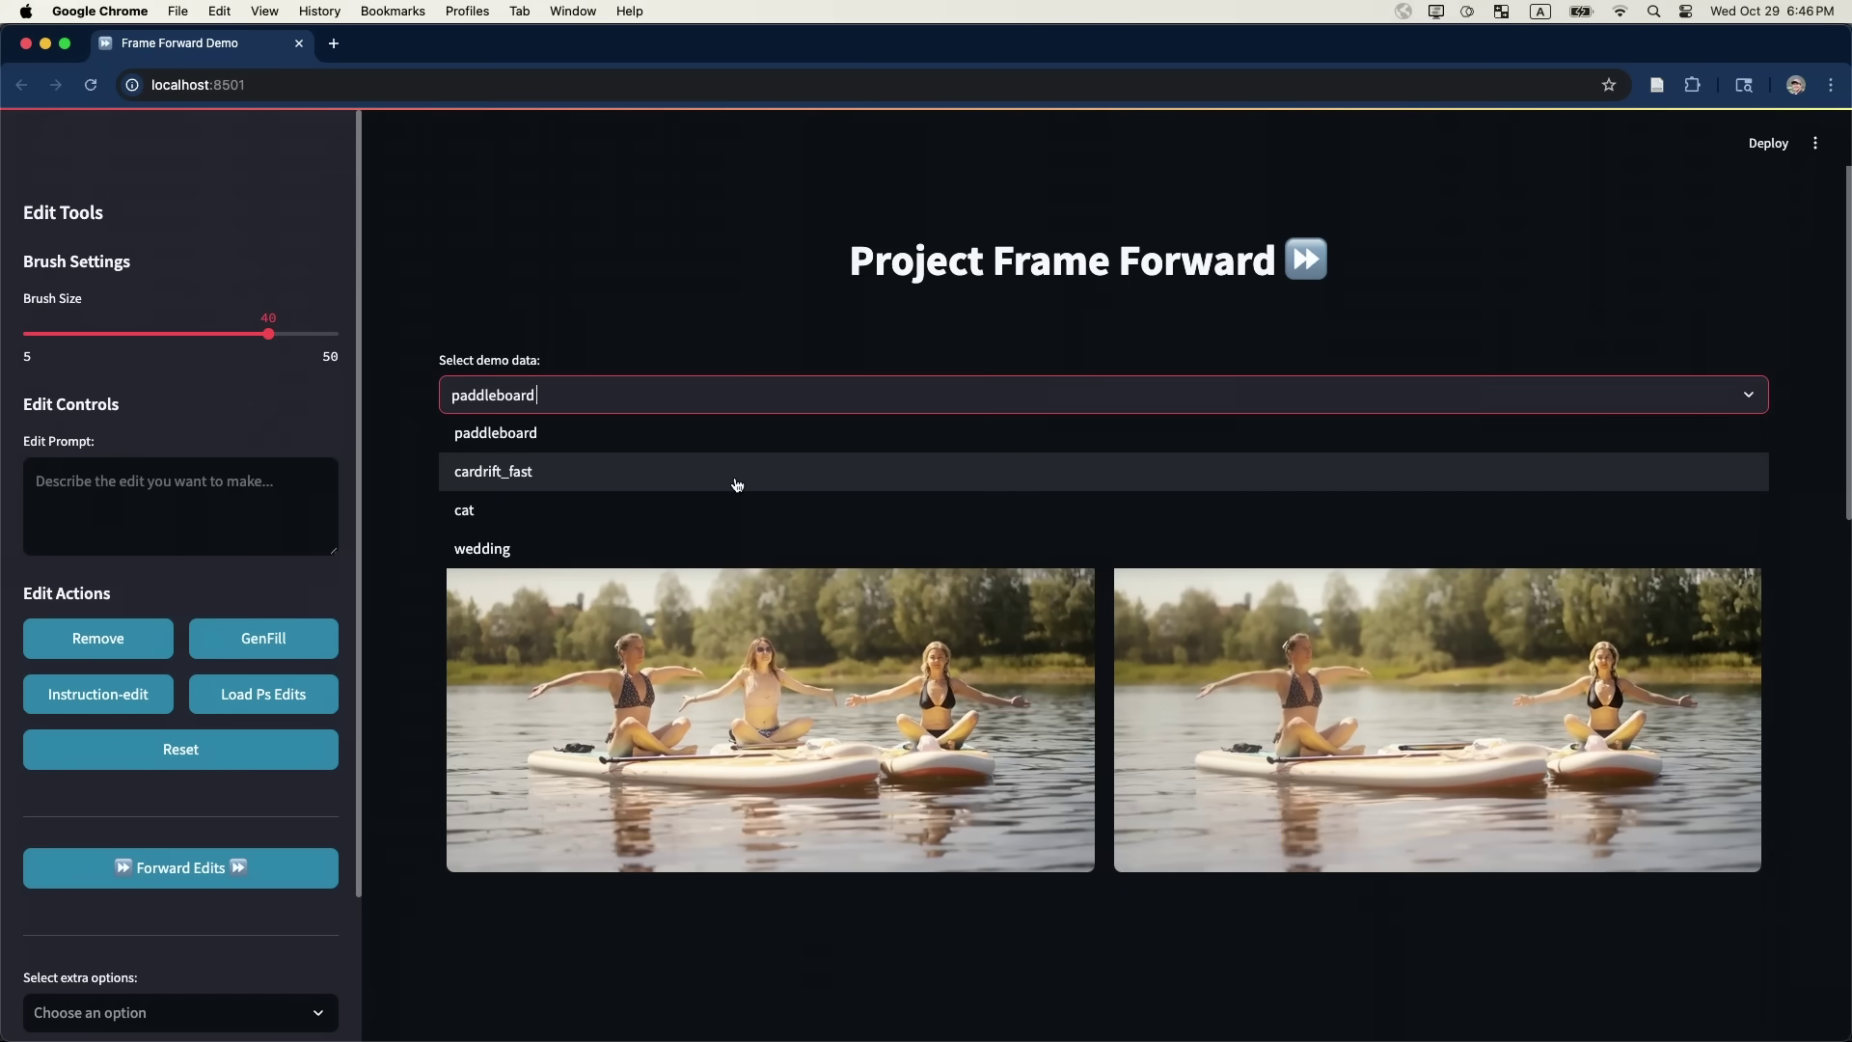
- Switch to the cardrift_fast demo and extract its first frame
left_click(738, 483)
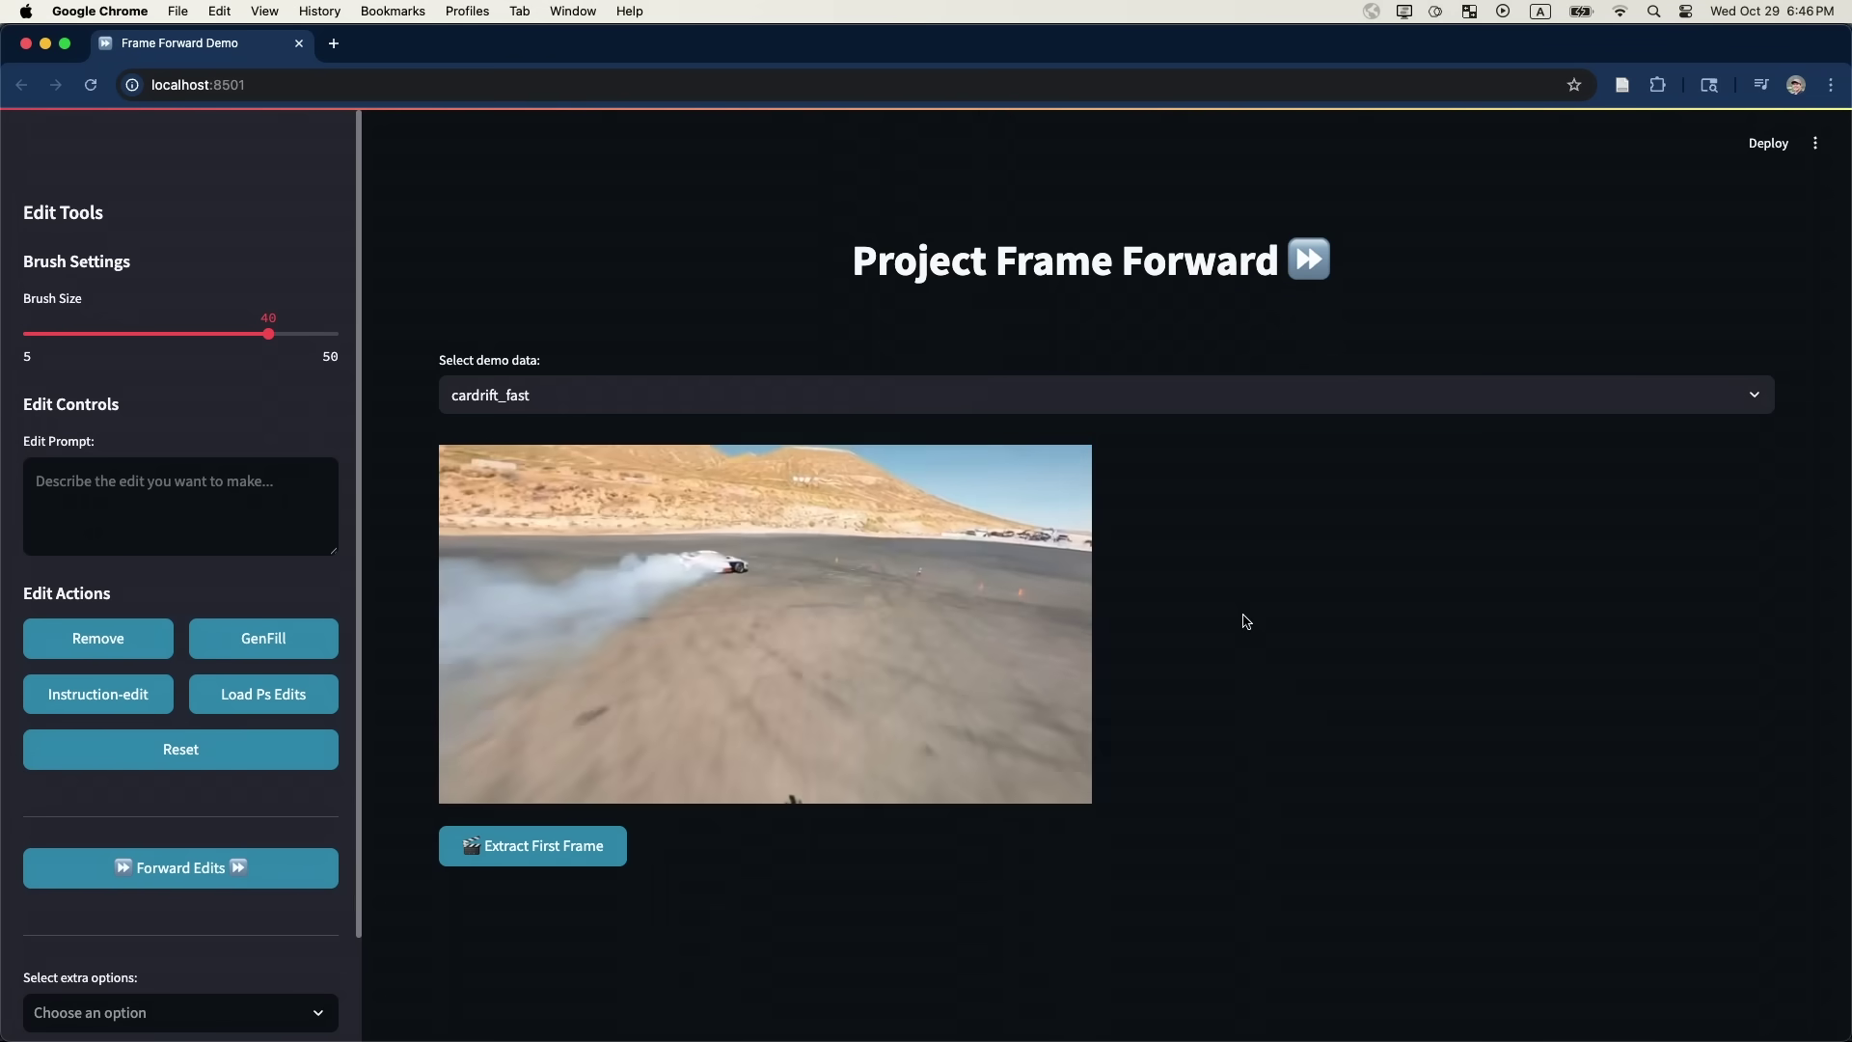
left_click(526, 854)
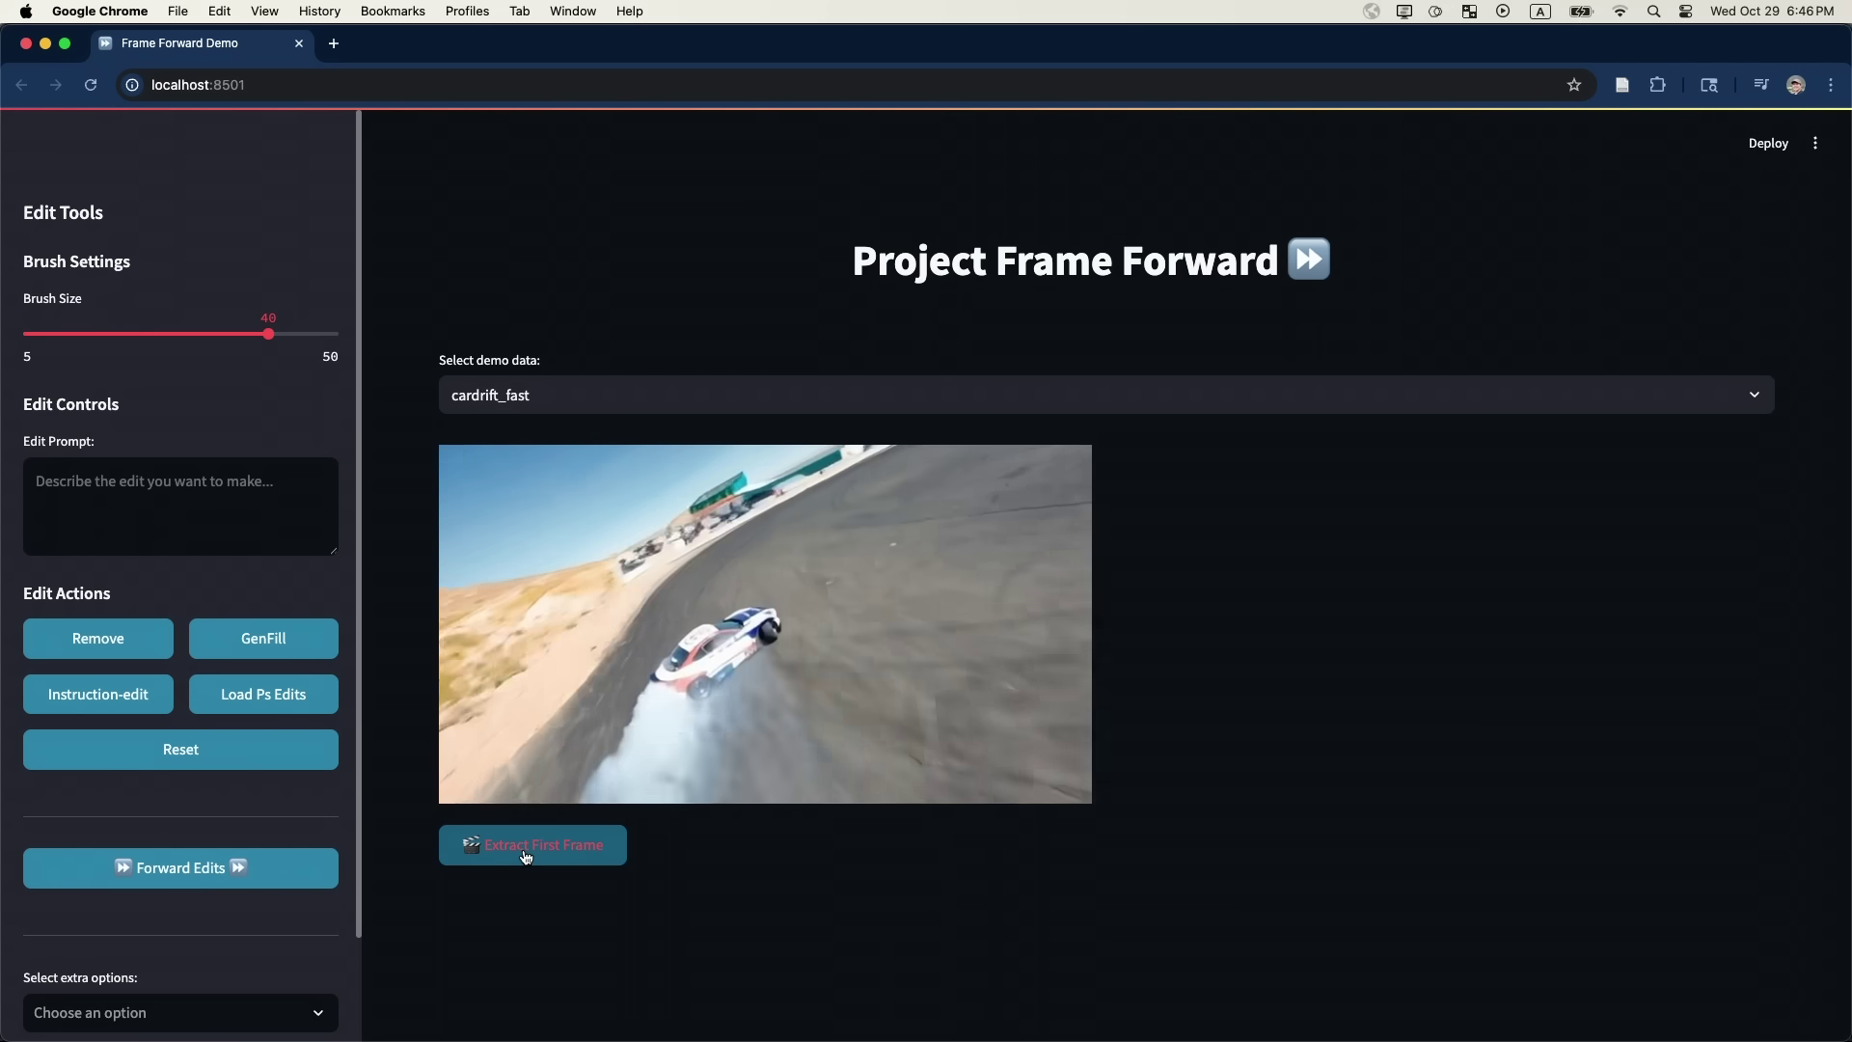
scroll(1400, 827, "down", 4)
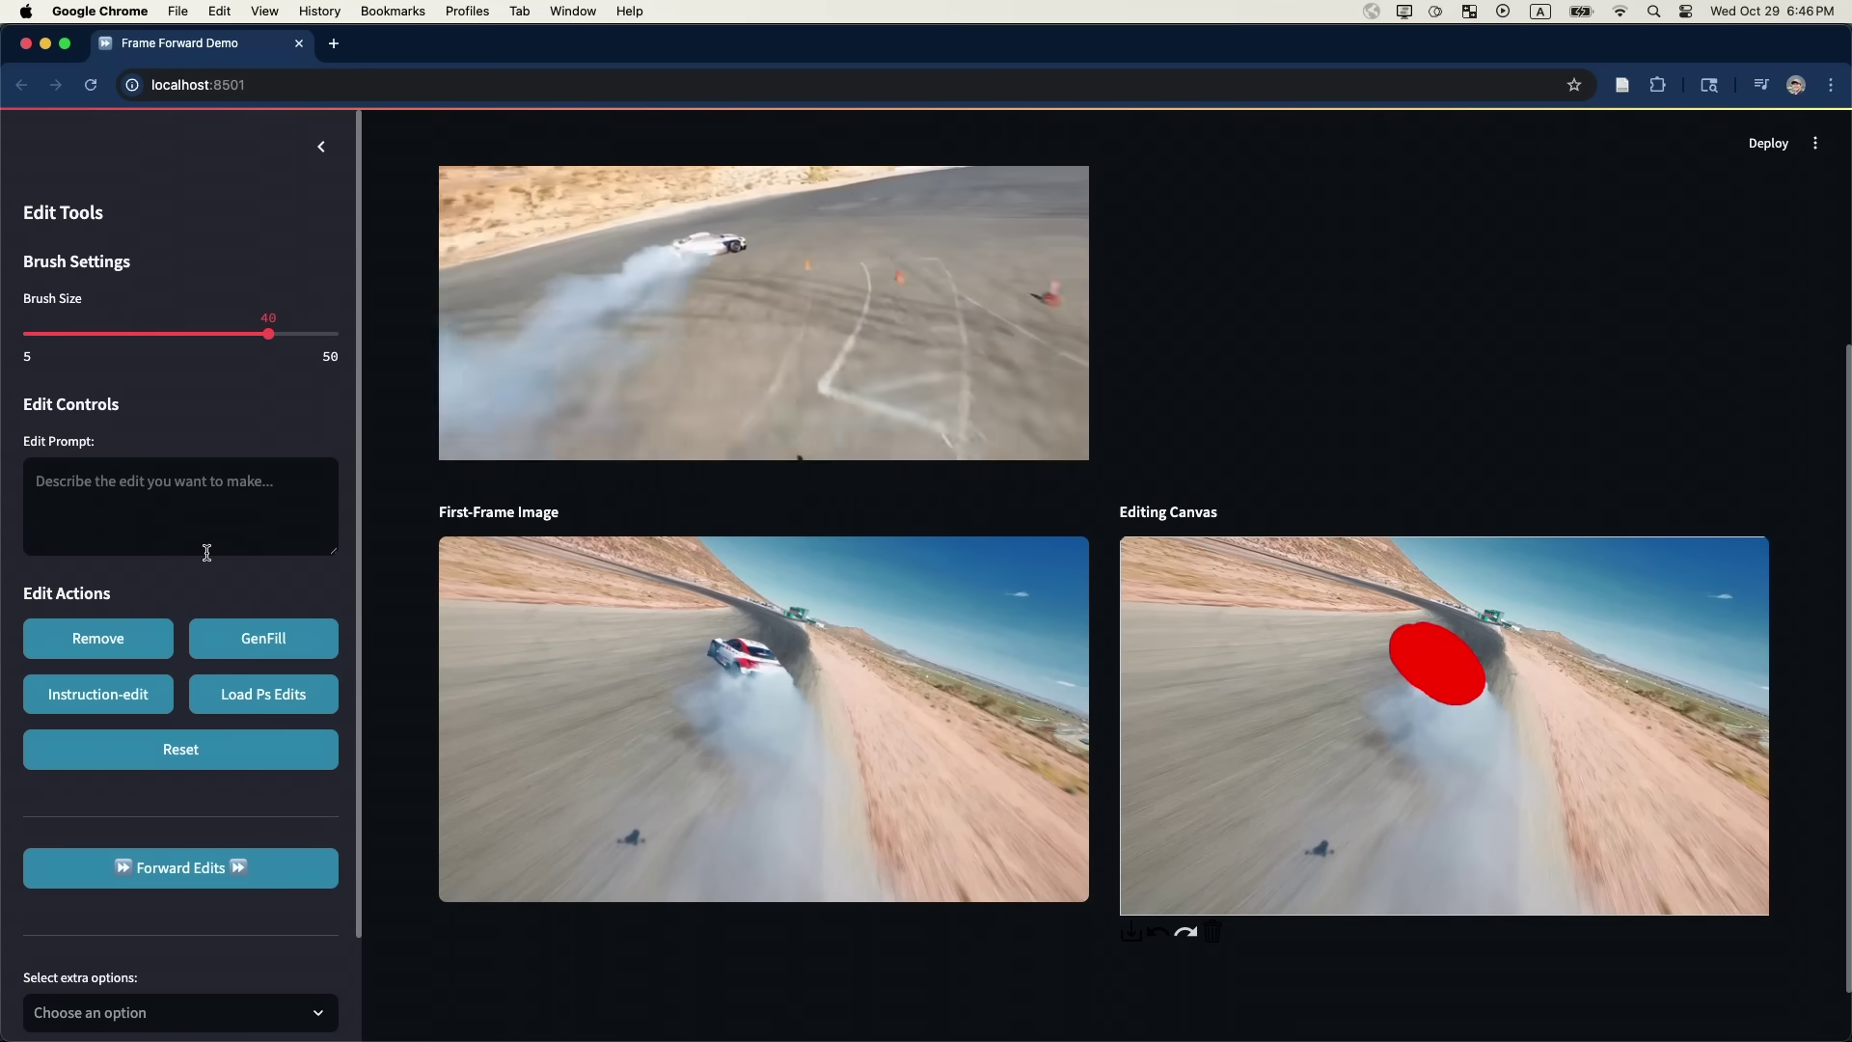
- Remove the brushed-over car from the first frame and forward the edit through the video
left_click(135, 642)
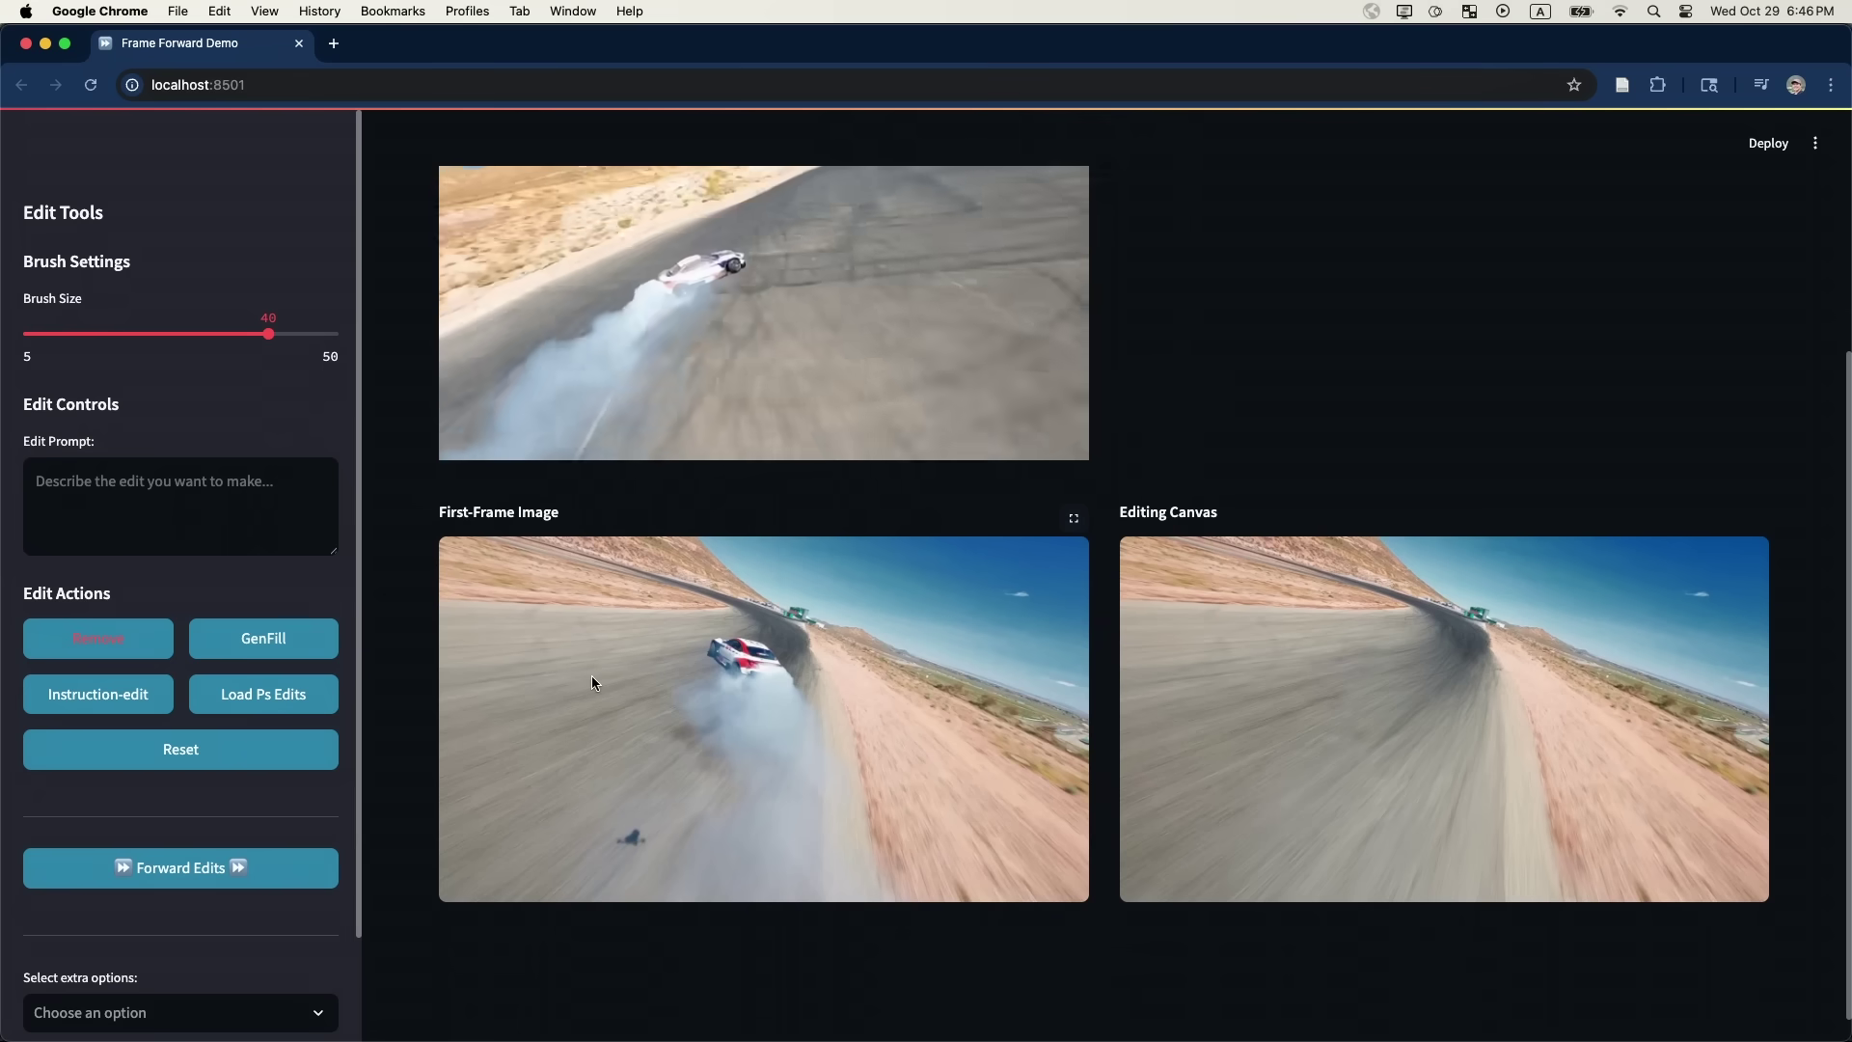
scroll(998, 699, "up", 5)
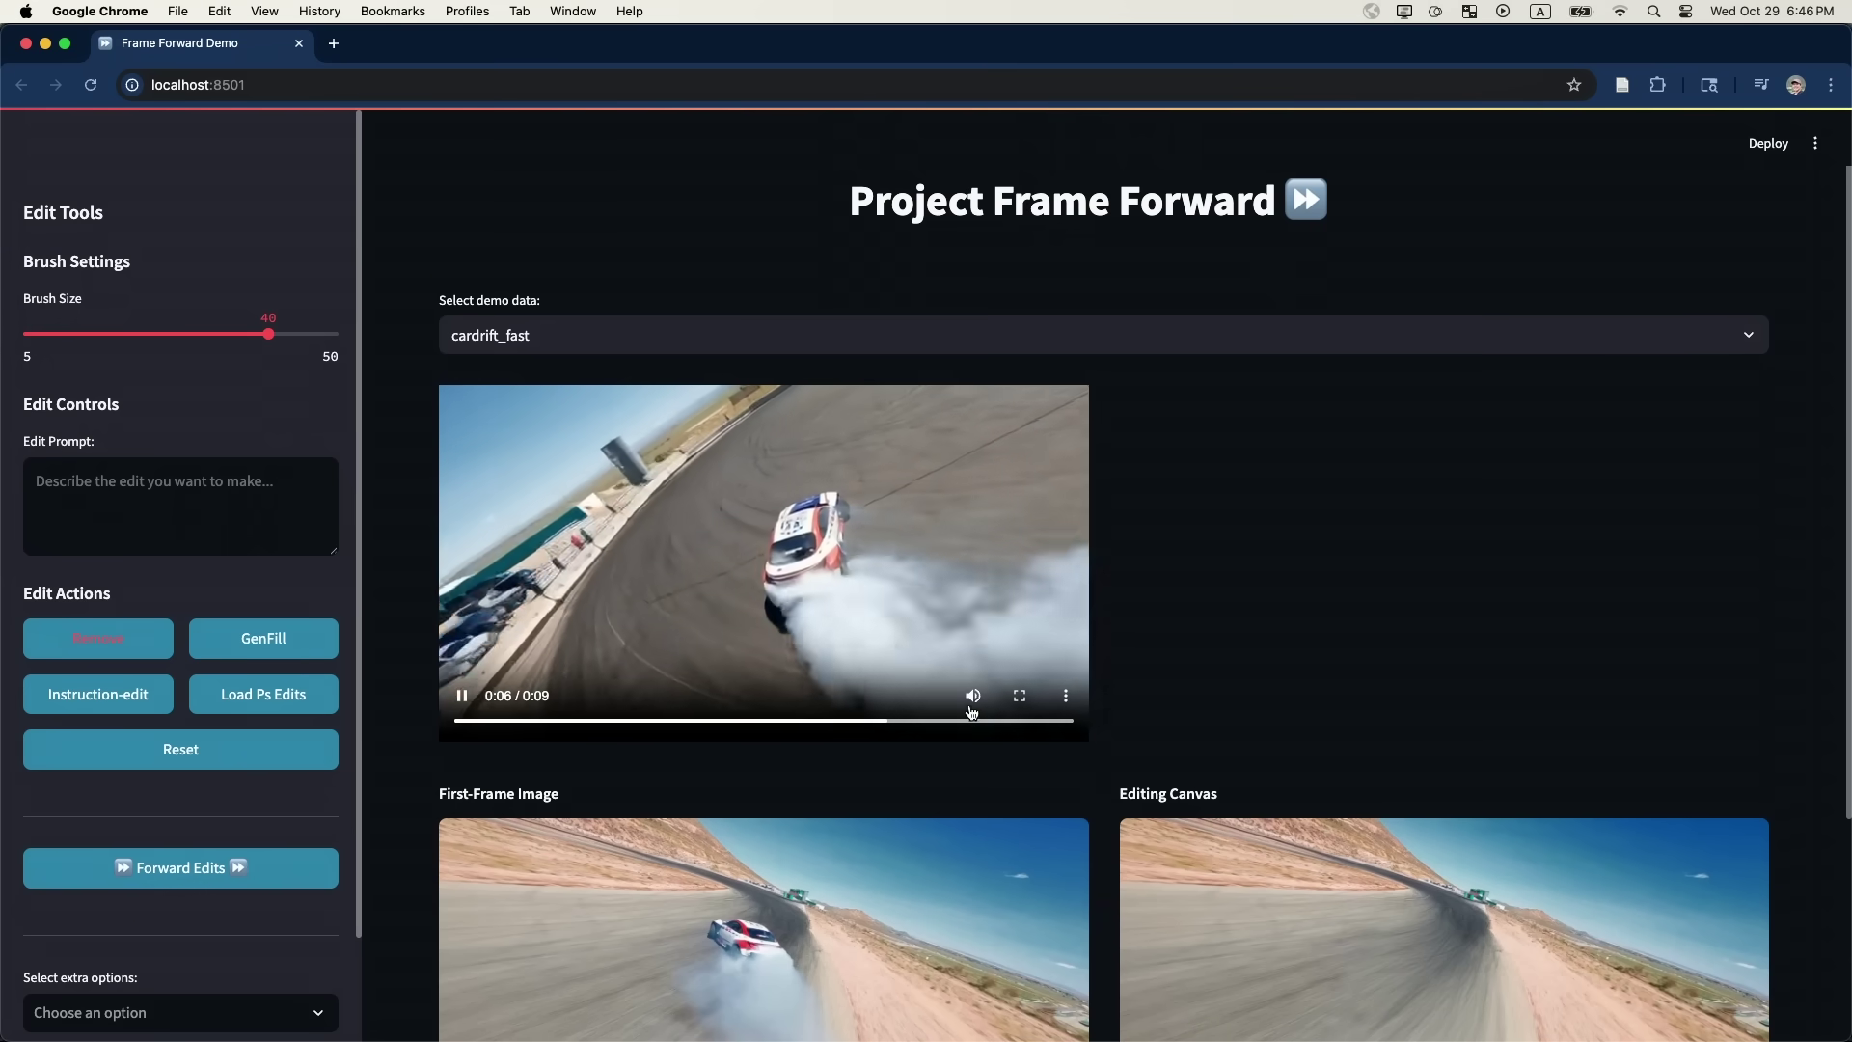
left_click(180, 867)
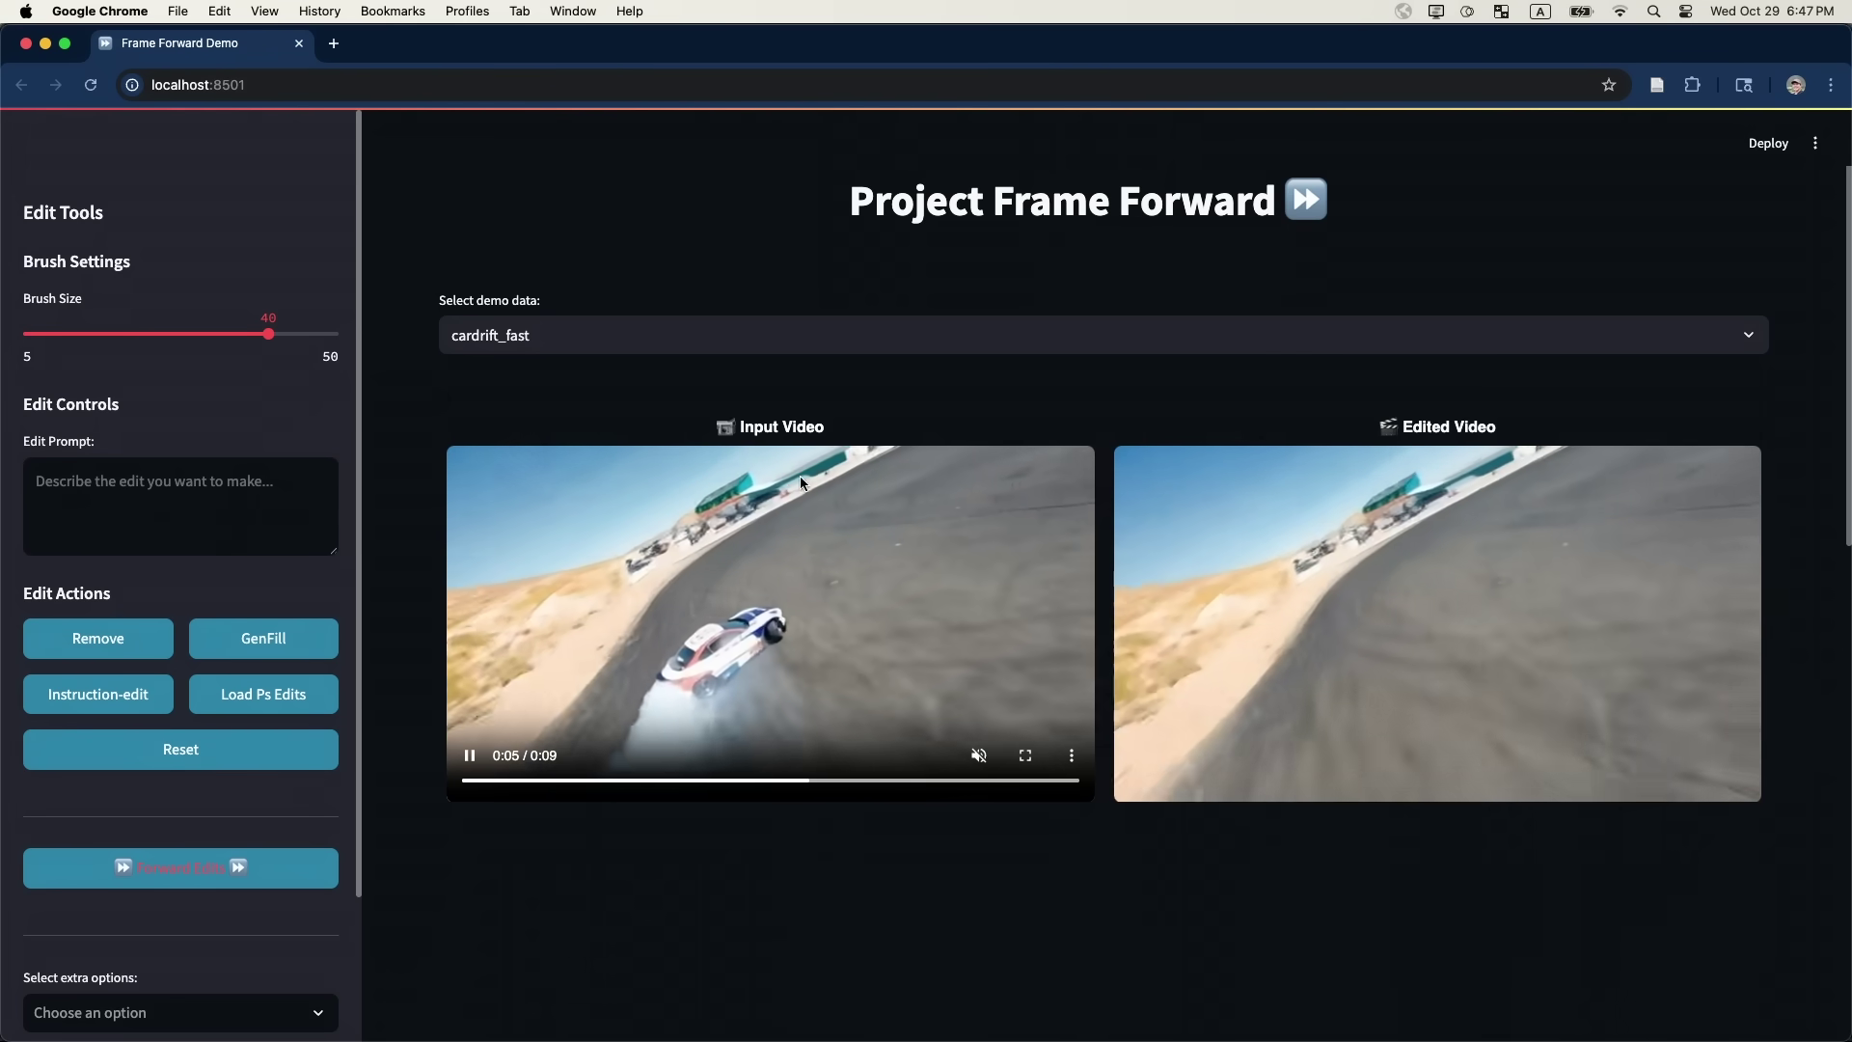
- Choose the cat demo from the dropdown and extract its first frame onto the canvases
left_click(603, 335)
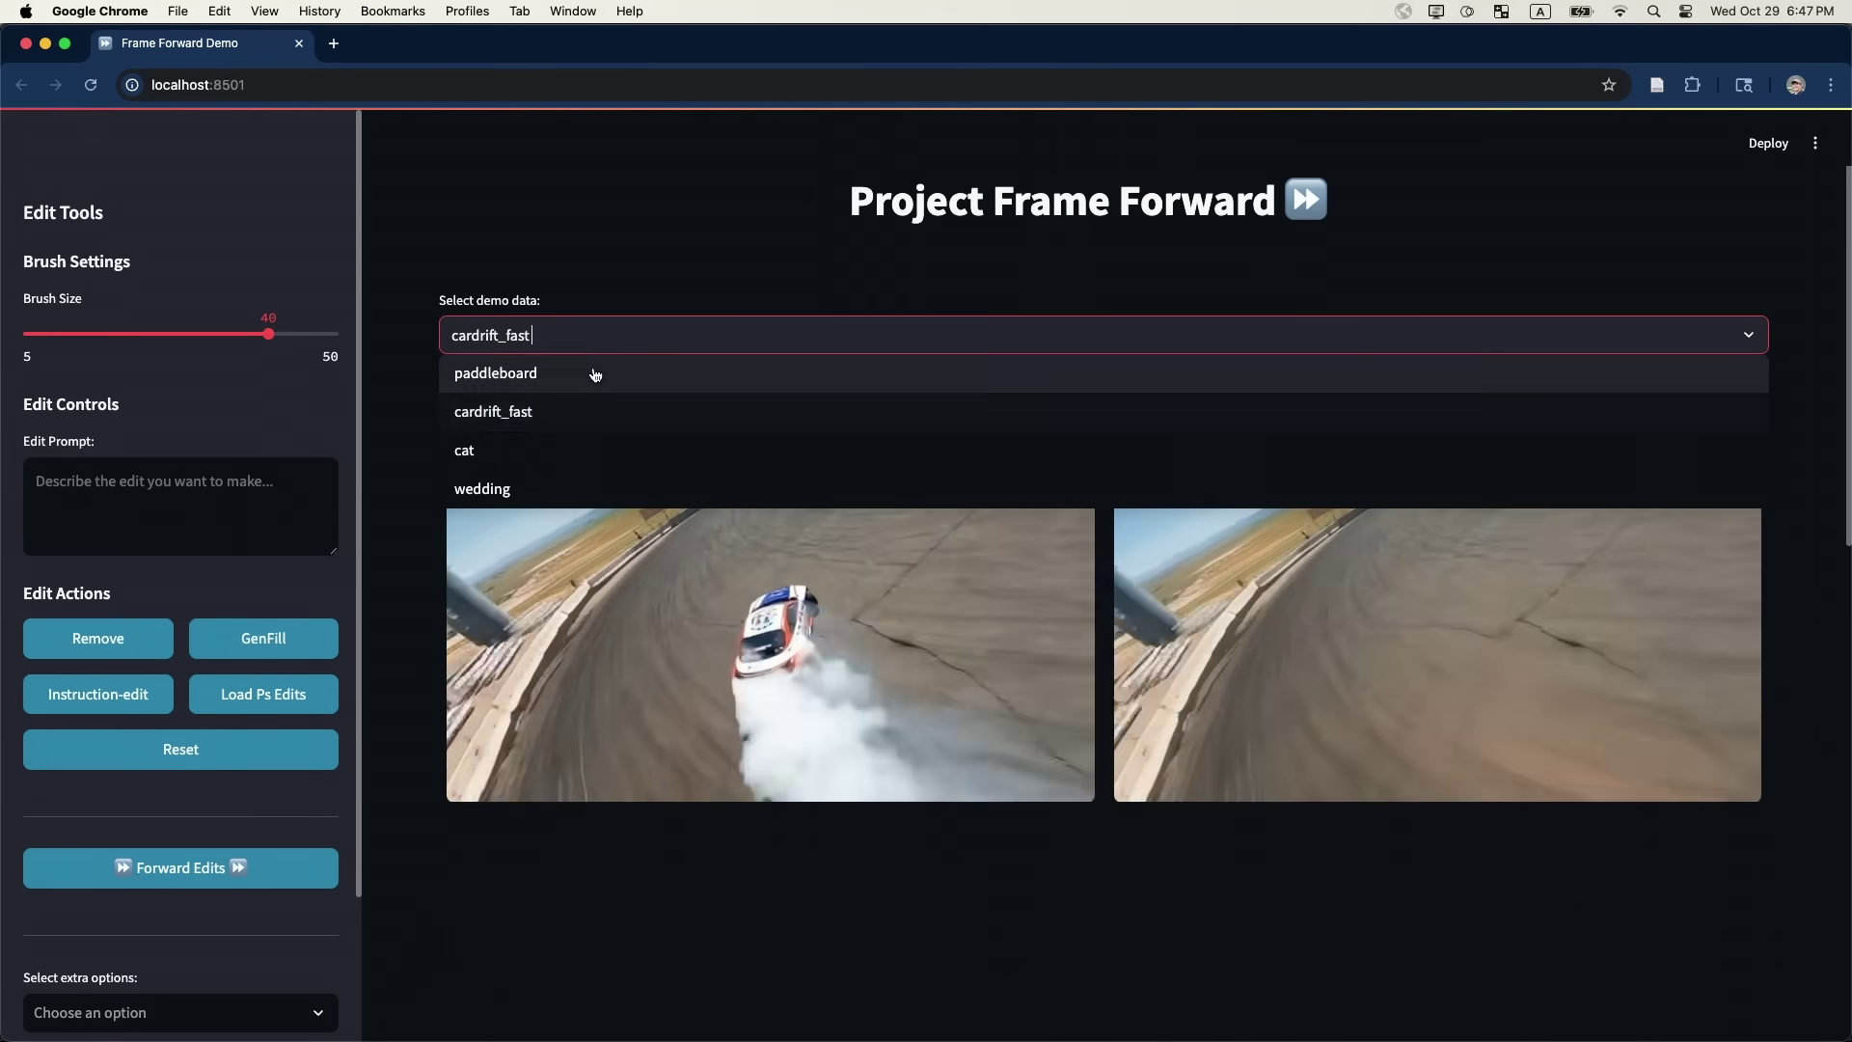
left_click(595, 453)
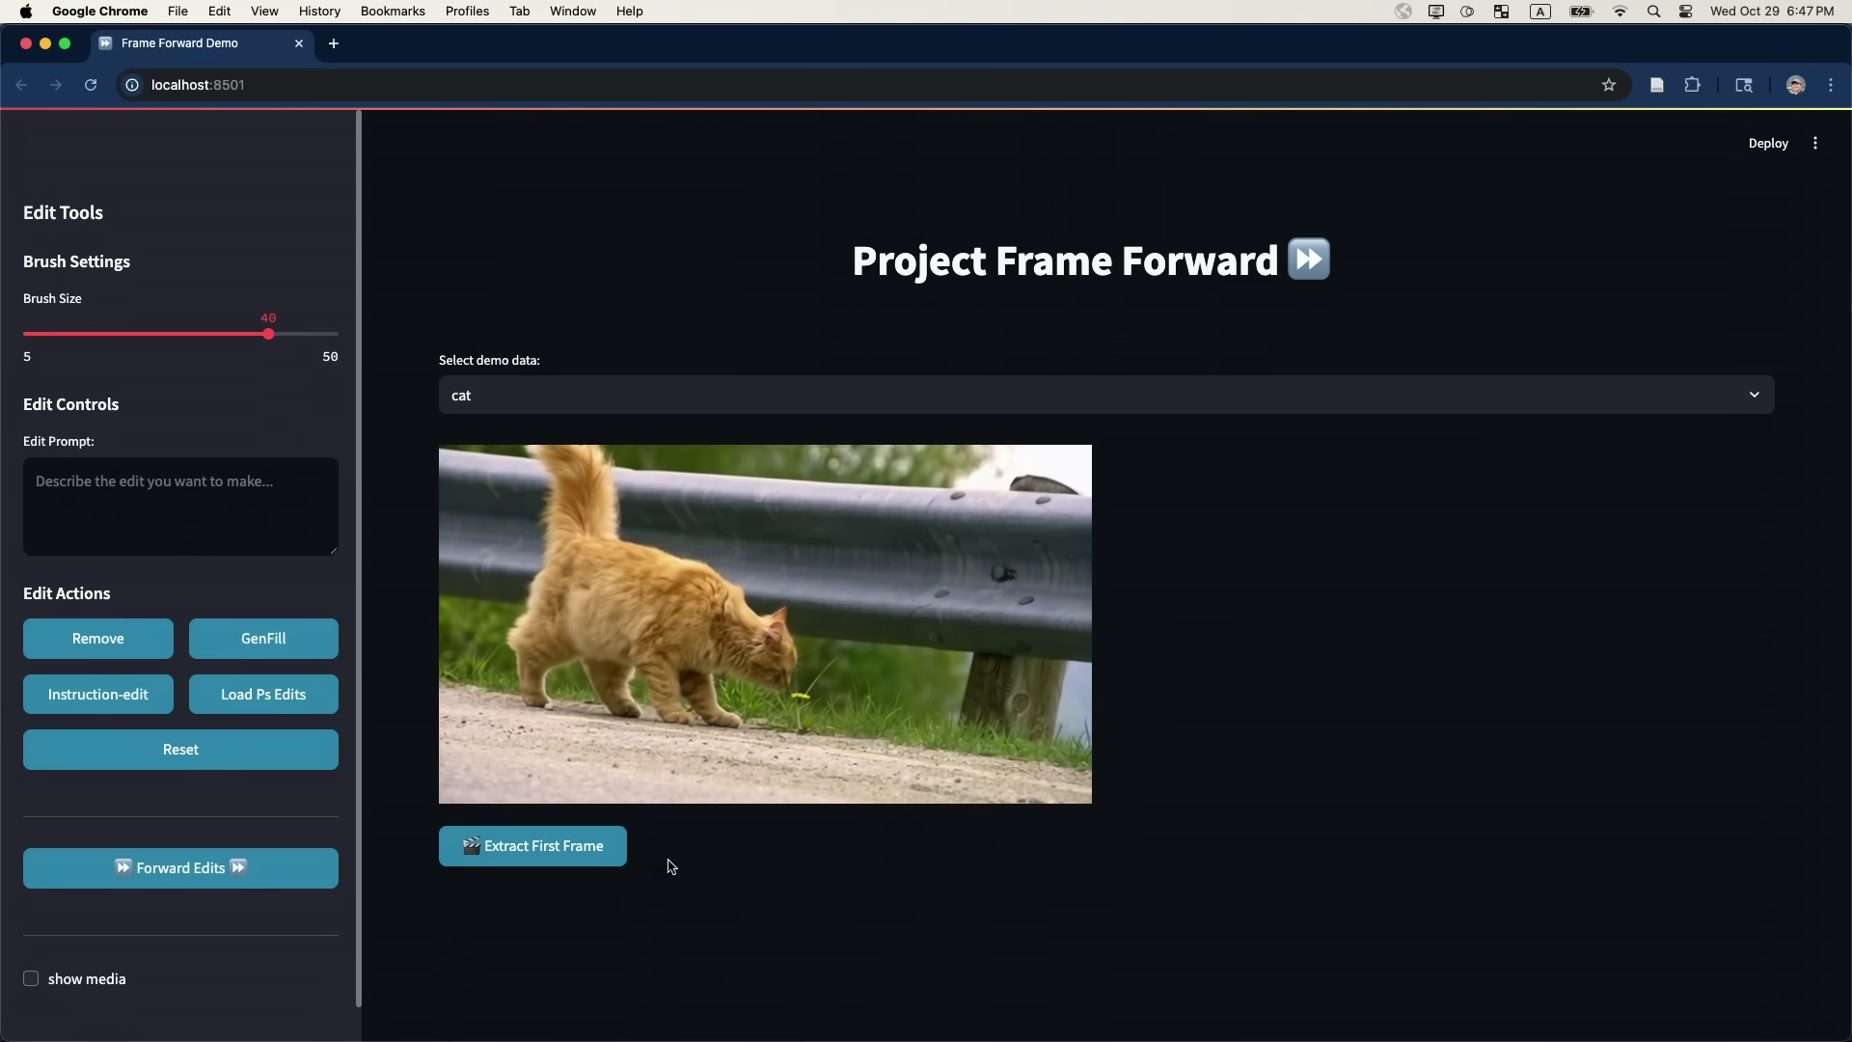
left_click(608, 849)
scroll(1353, 836, "down", 5)
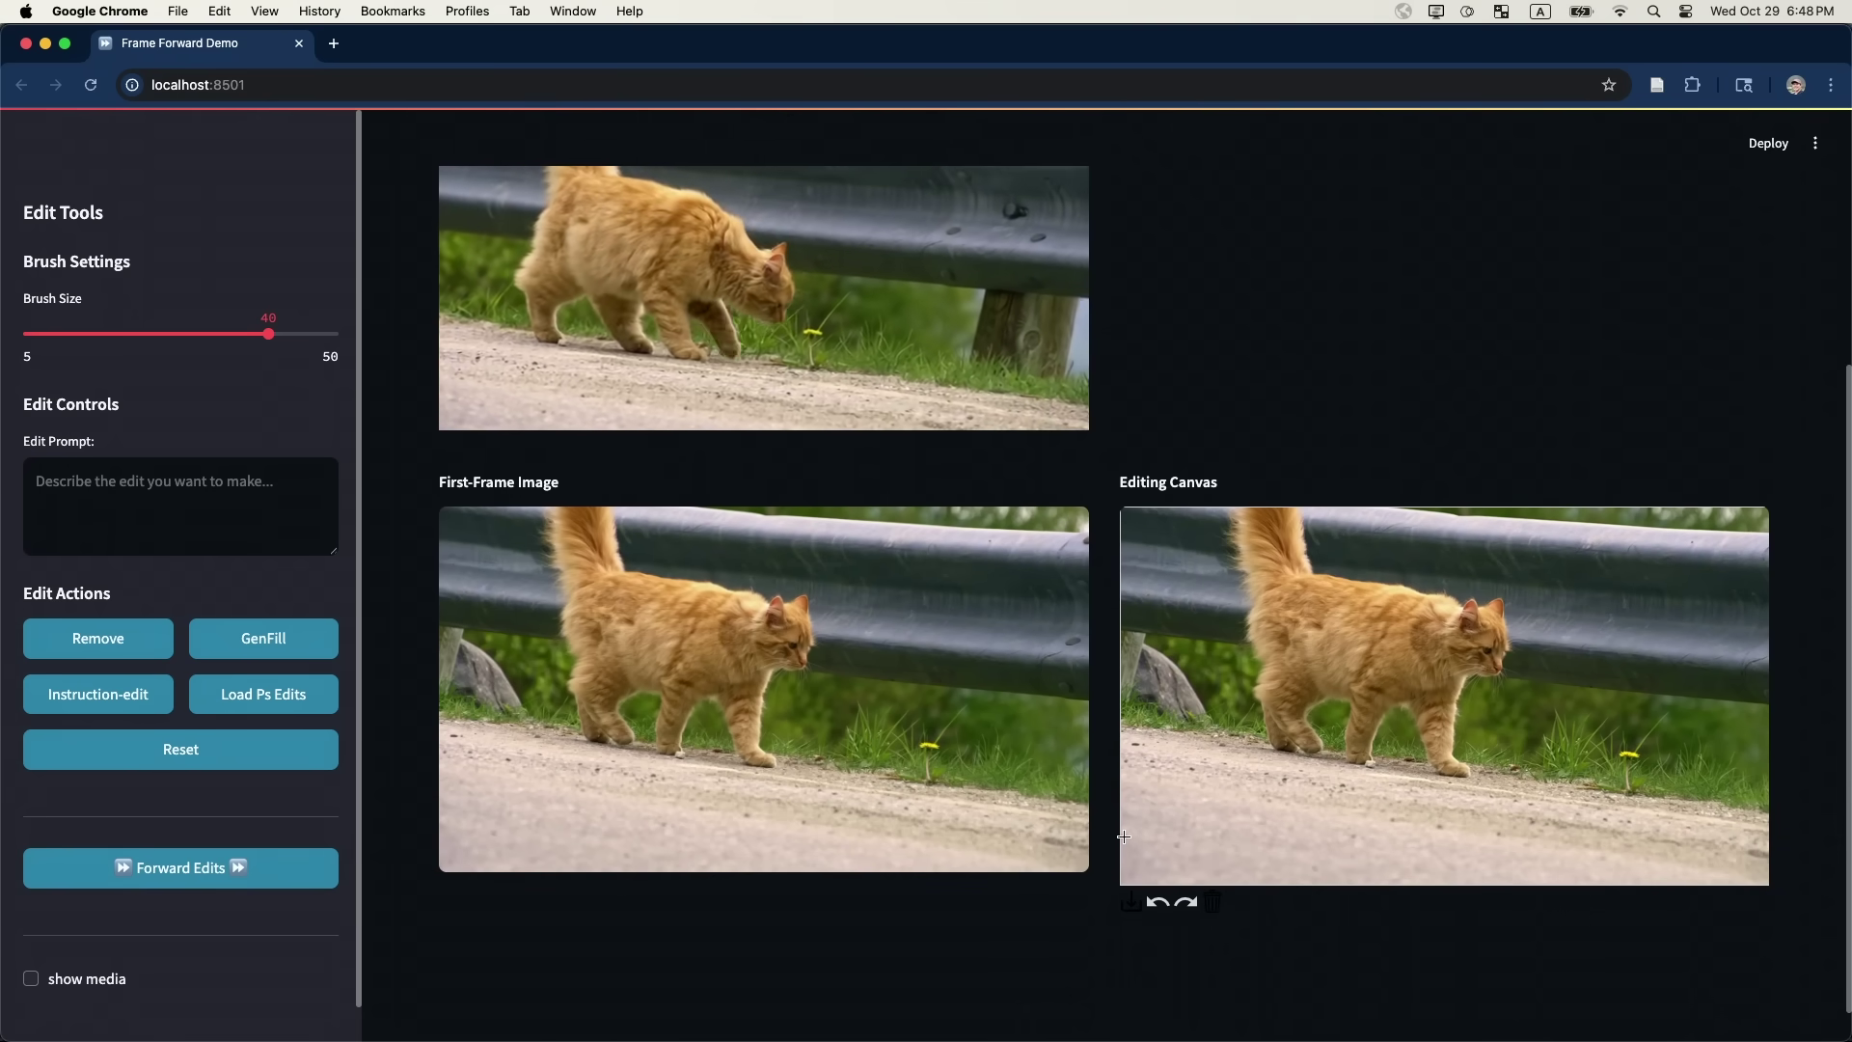
- Mask the road below the cat, GenFill a 'puddle' there, and forward the edit
mouse_move(1122, 830)
left_mouse_down()
mouse_move(1254, 783)
mouse_move(1666, 865)
mouse_move(1633, 884)
mouse_move(1504, 882)
mouse_move(1147, 840)
mouse_move(1147, 822)
mouse_move(1216, 810)
mouse_move(1568, 860)
left_mouse_up()
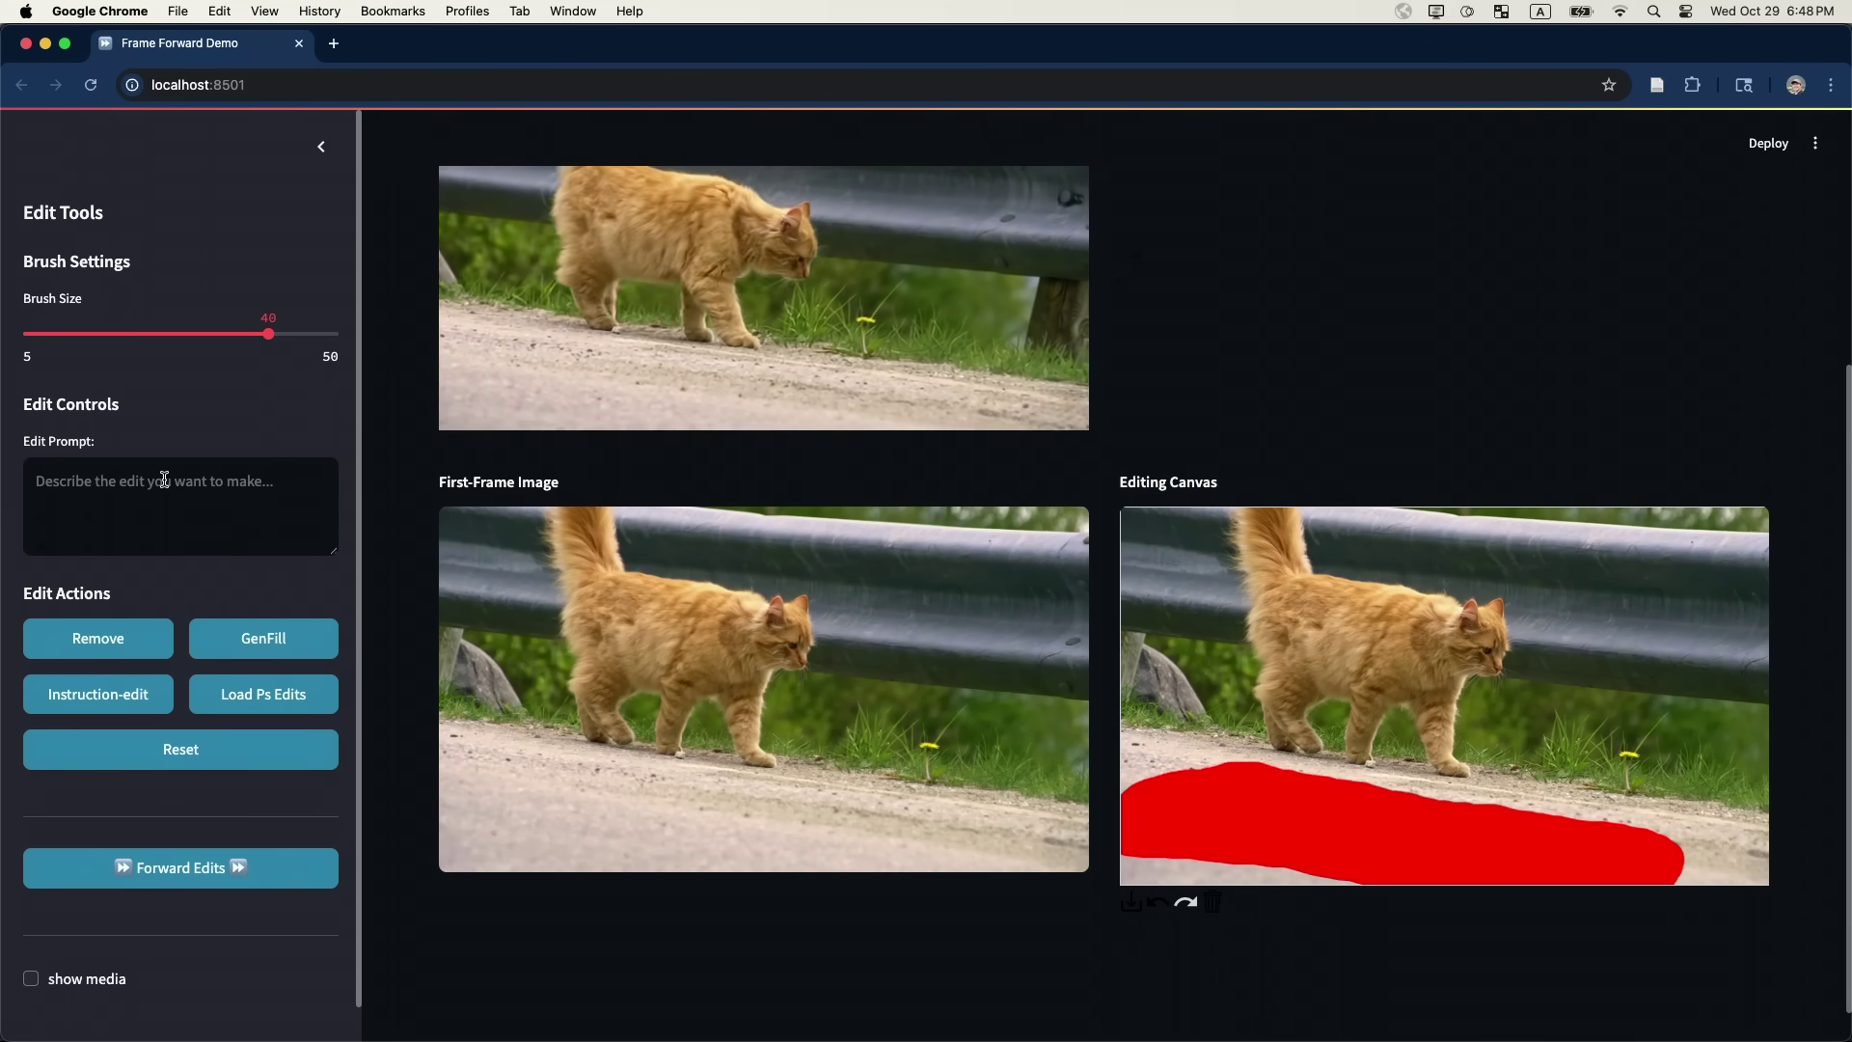
left_click(163, 479)
type("puddle")
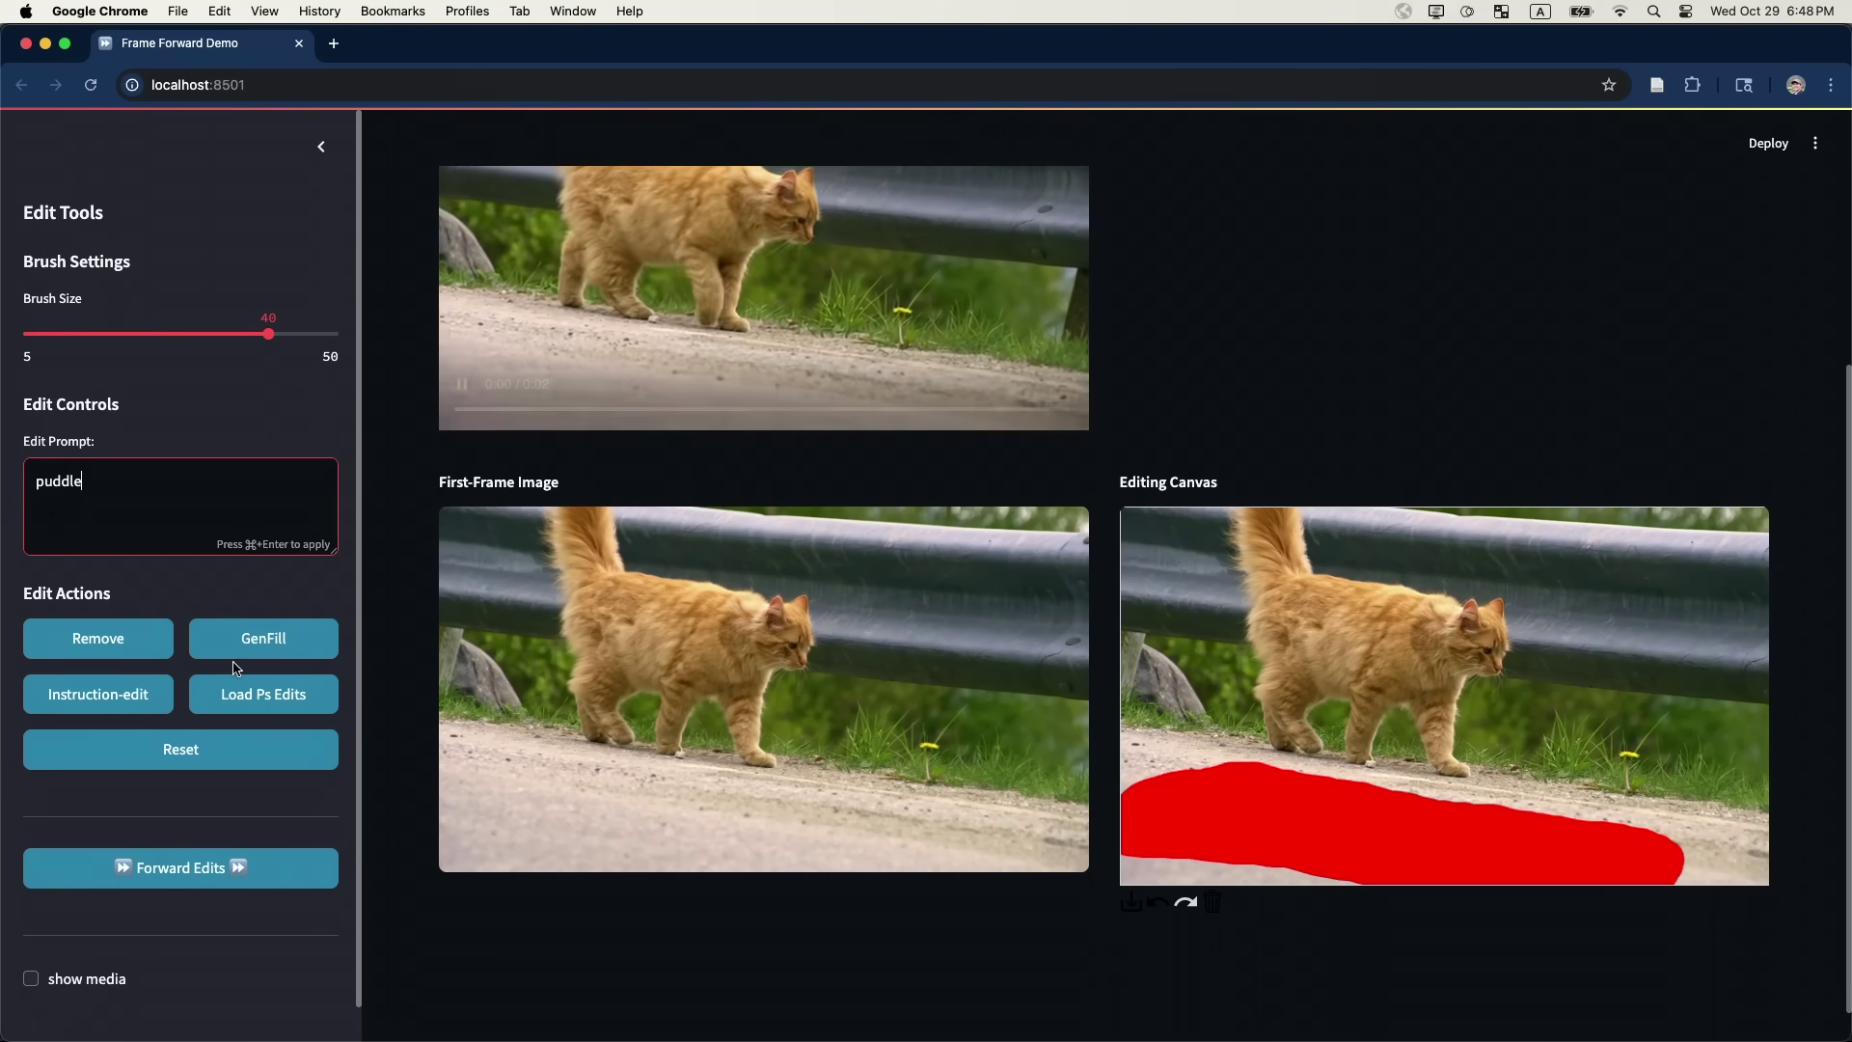
left_click(272, 660)
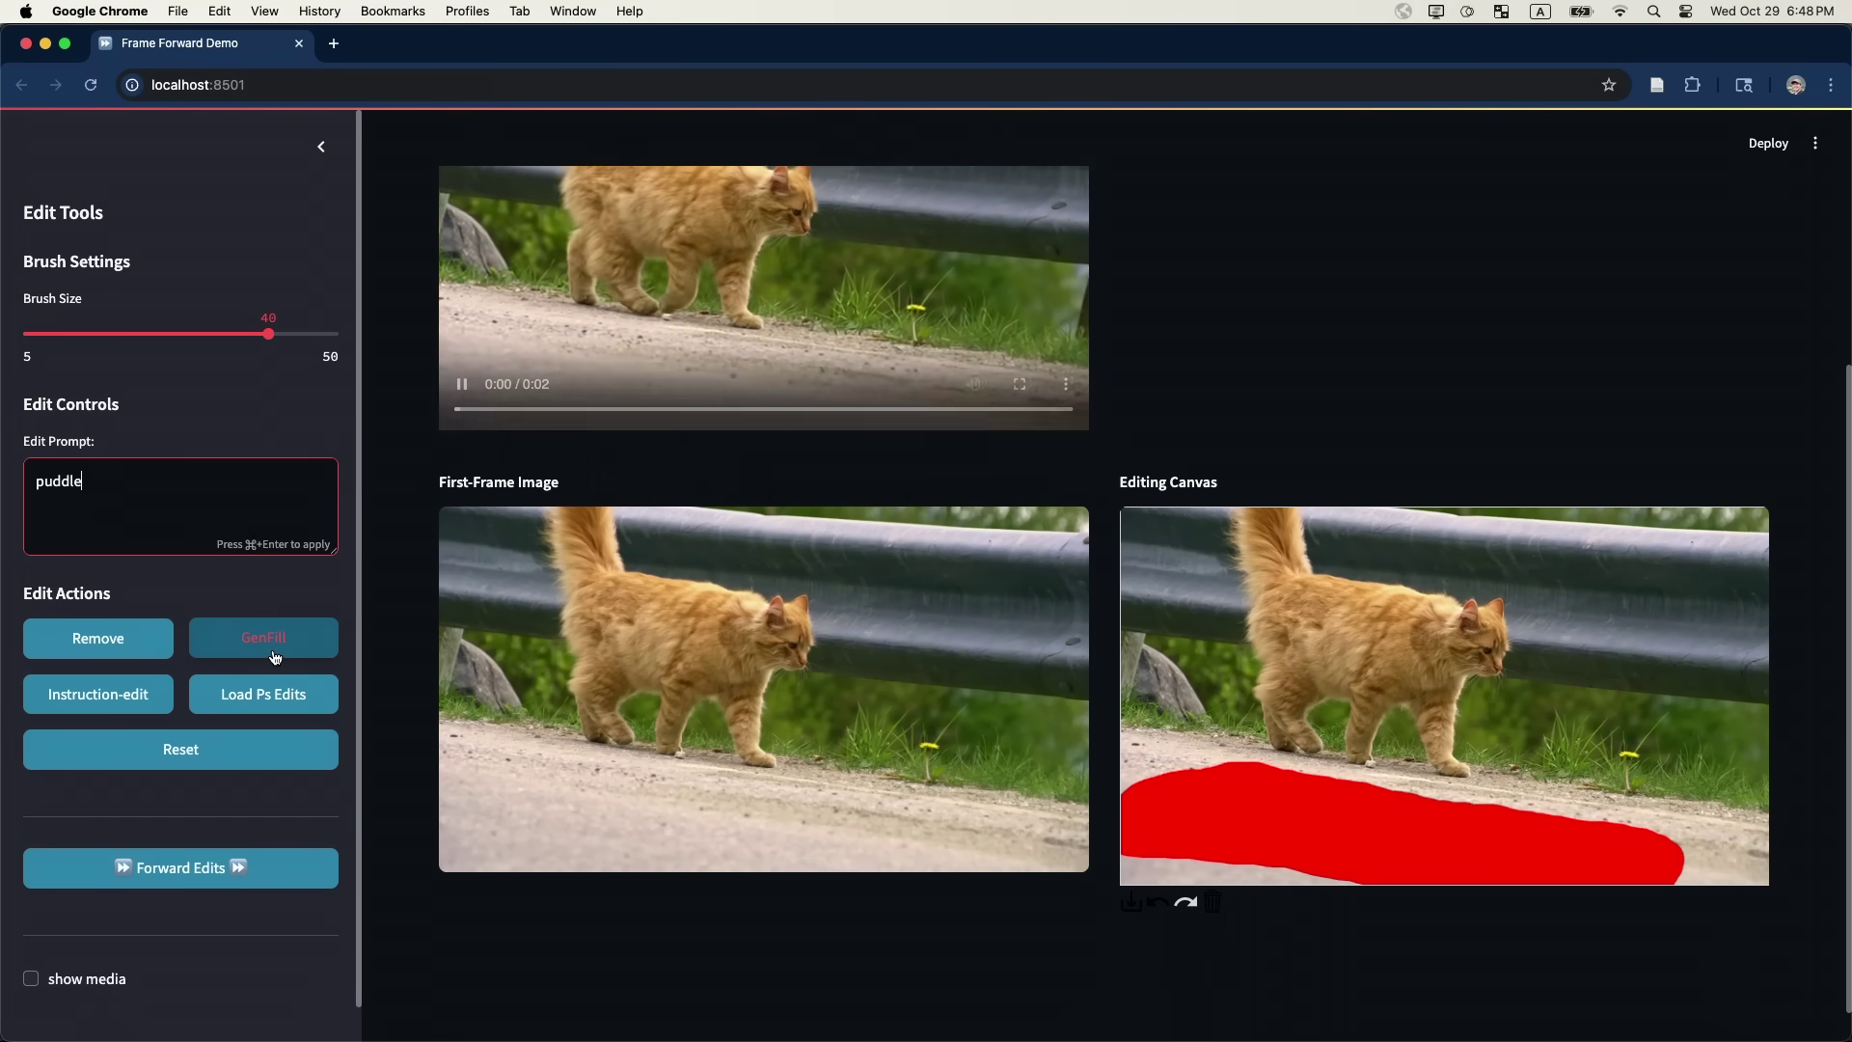
left_click(278, 657)
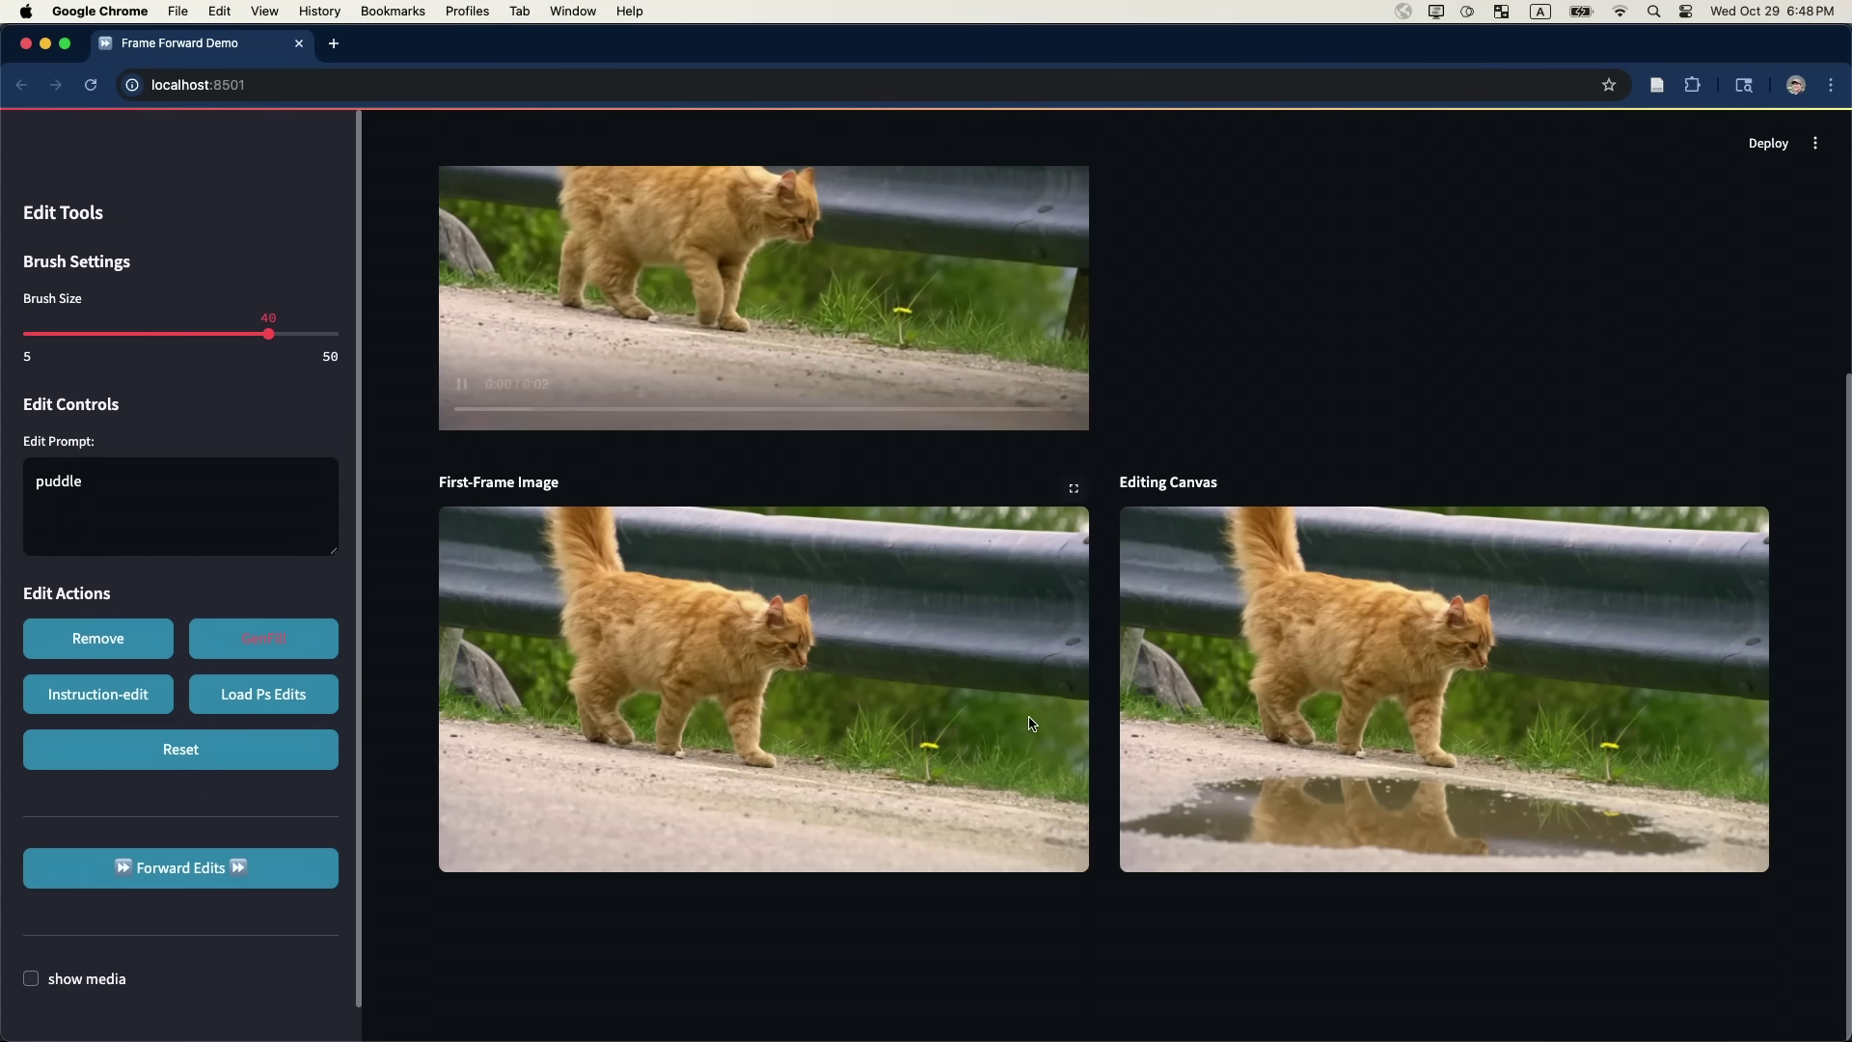
scroll(1030, 723, "up", 5)
left_click(301, 868)
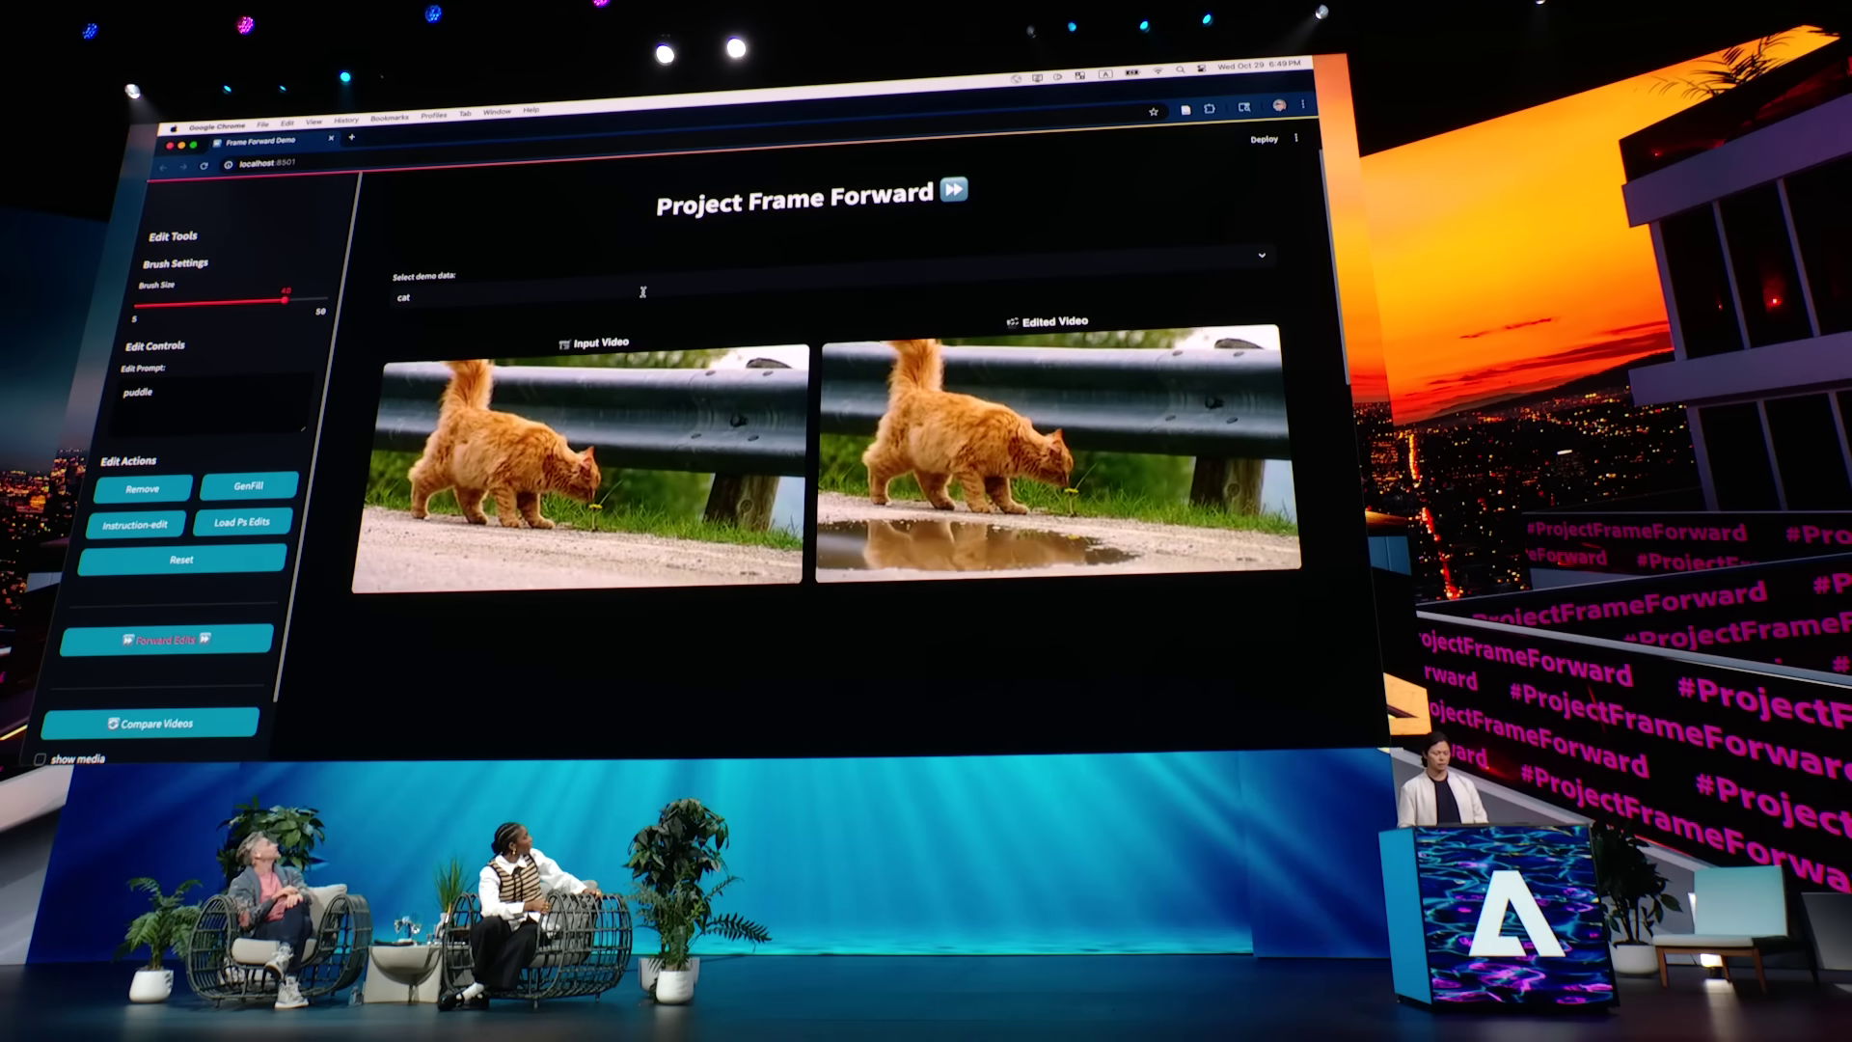
- Compare the finished puddle-reflection video with the input, then open the demo list
left_click(642, 291)
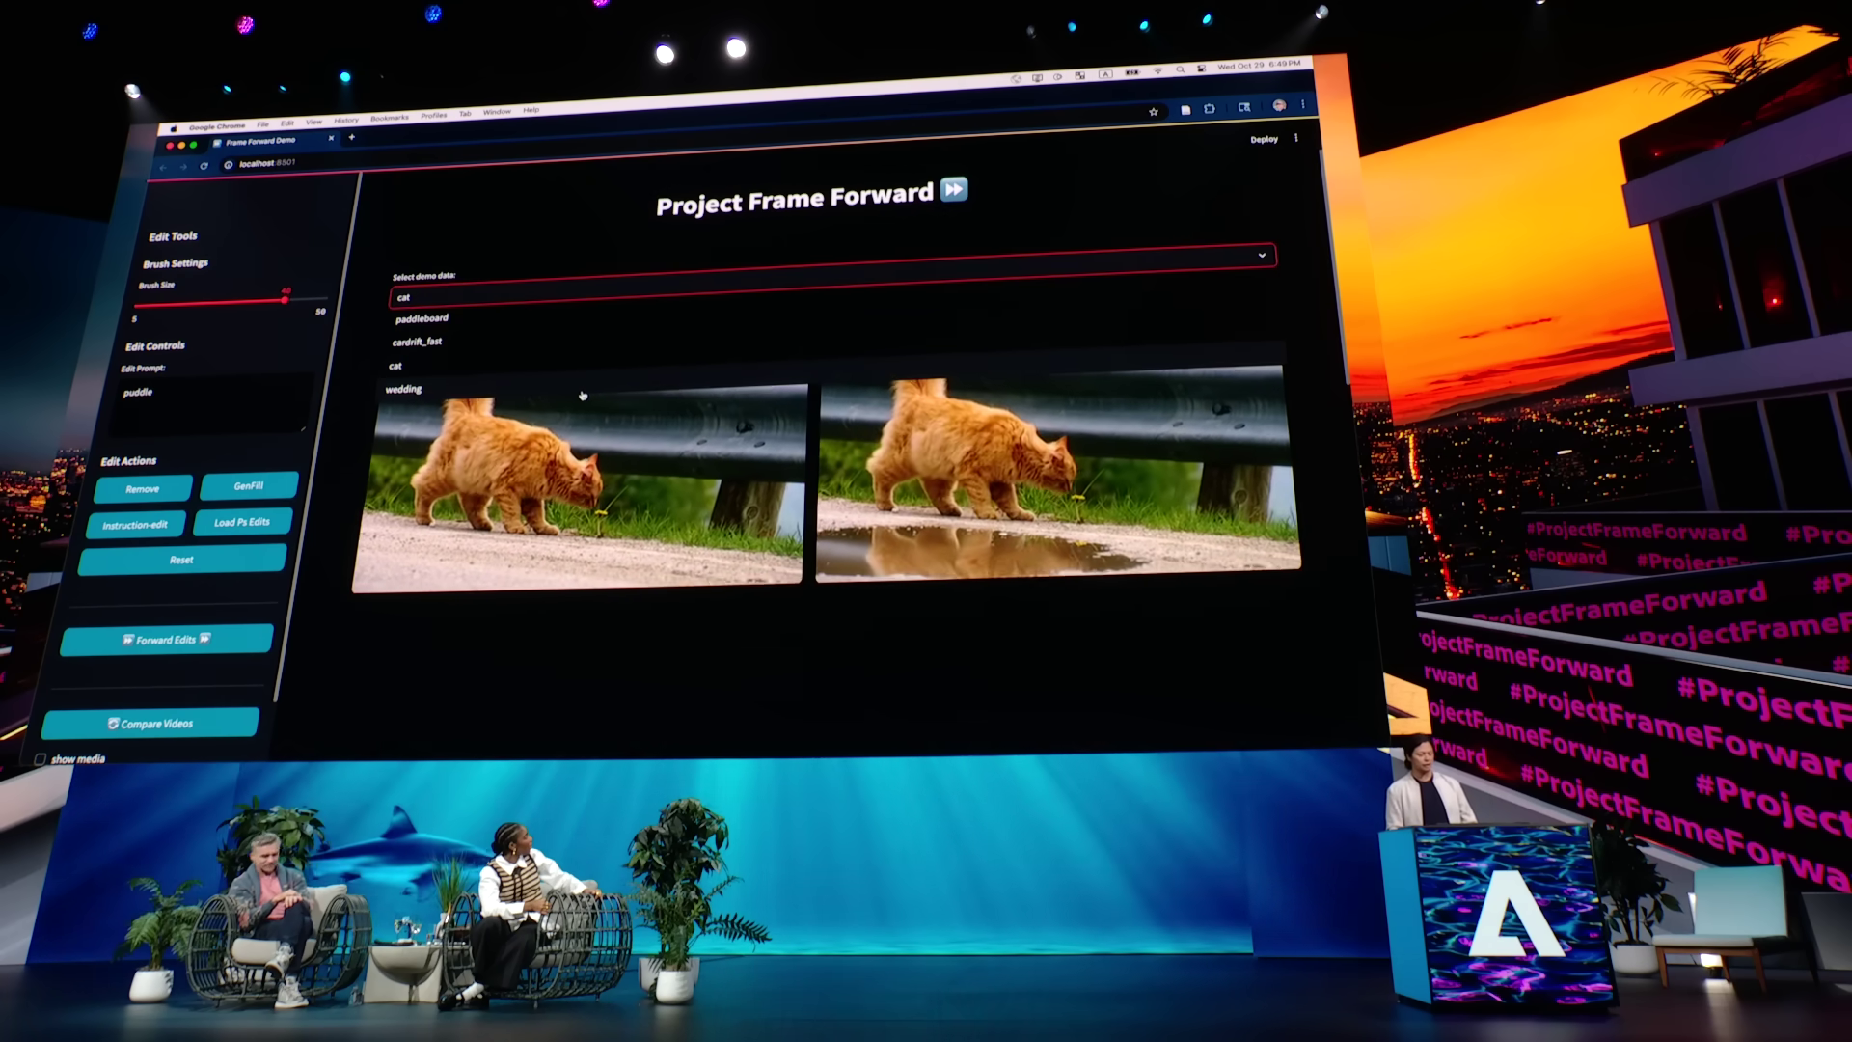
- Load the wedding demo, extract its first frame, and switch toward Photoshop
left_click(582, 391)
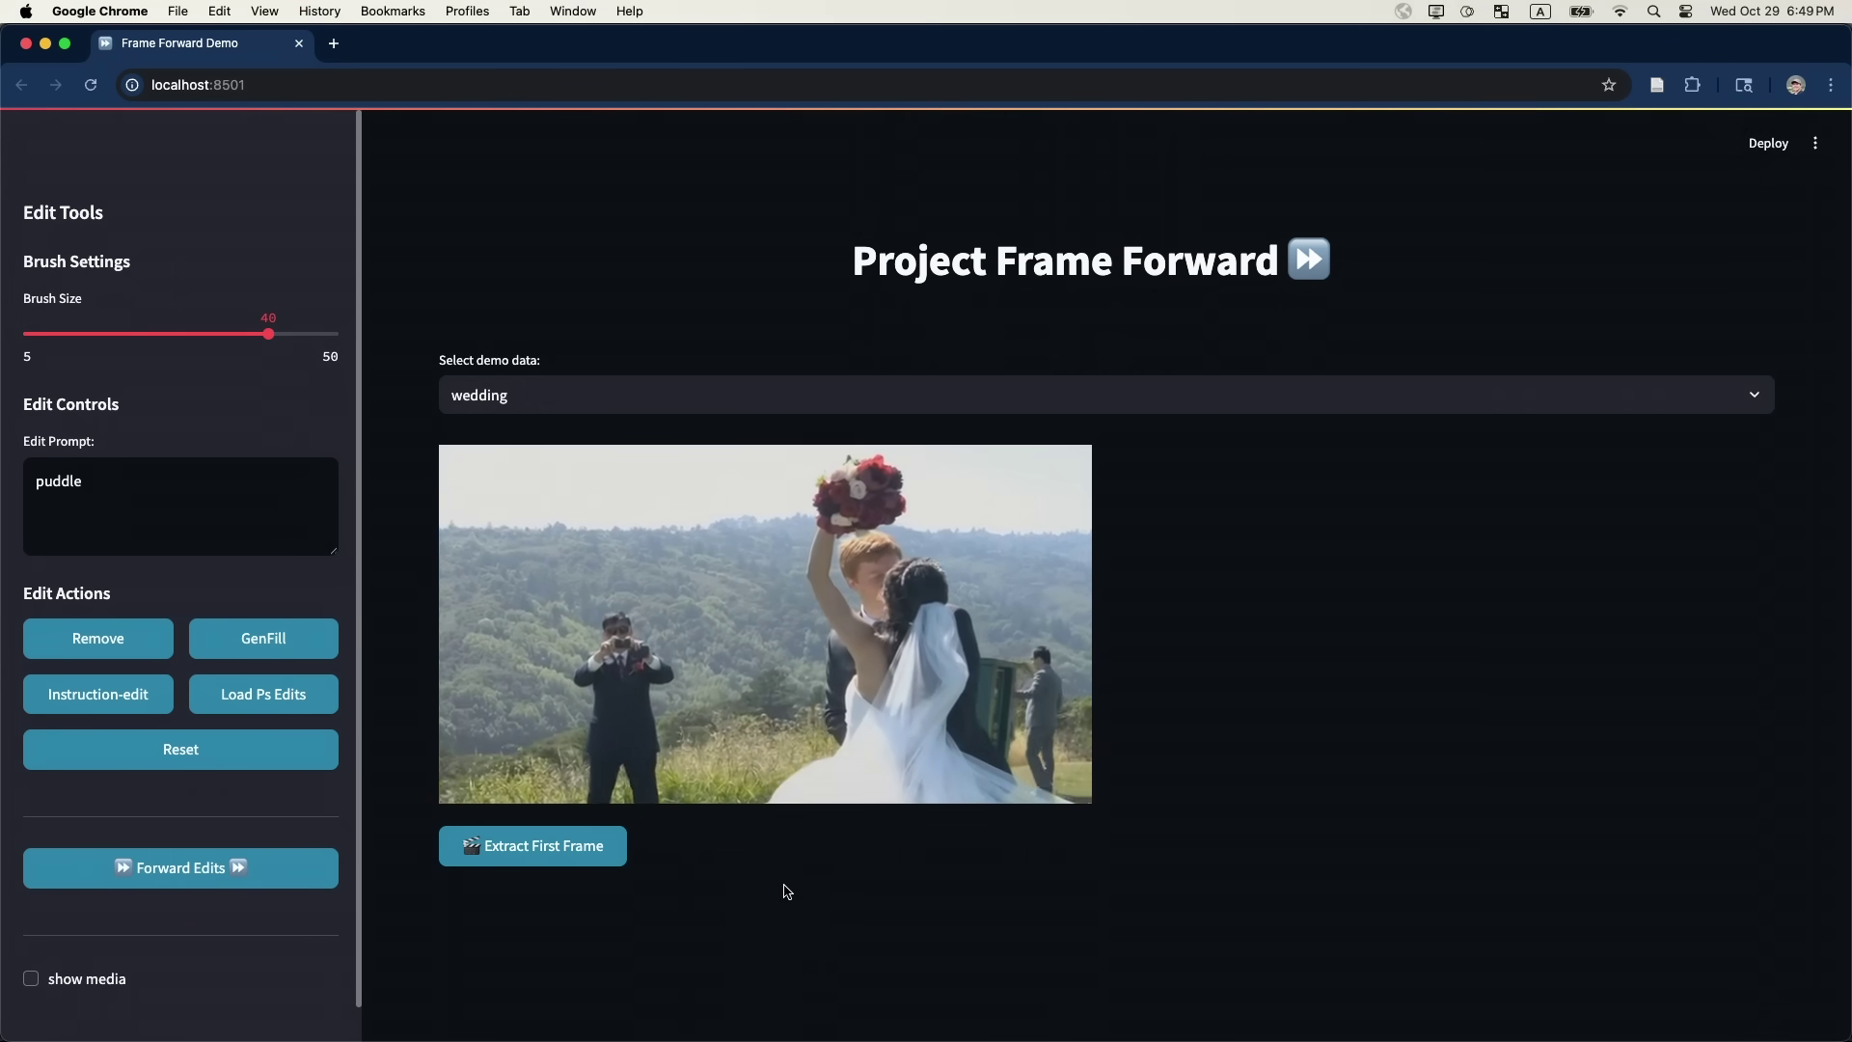
left_click(559, 848)
scroll(1295, 790, "down", 3)
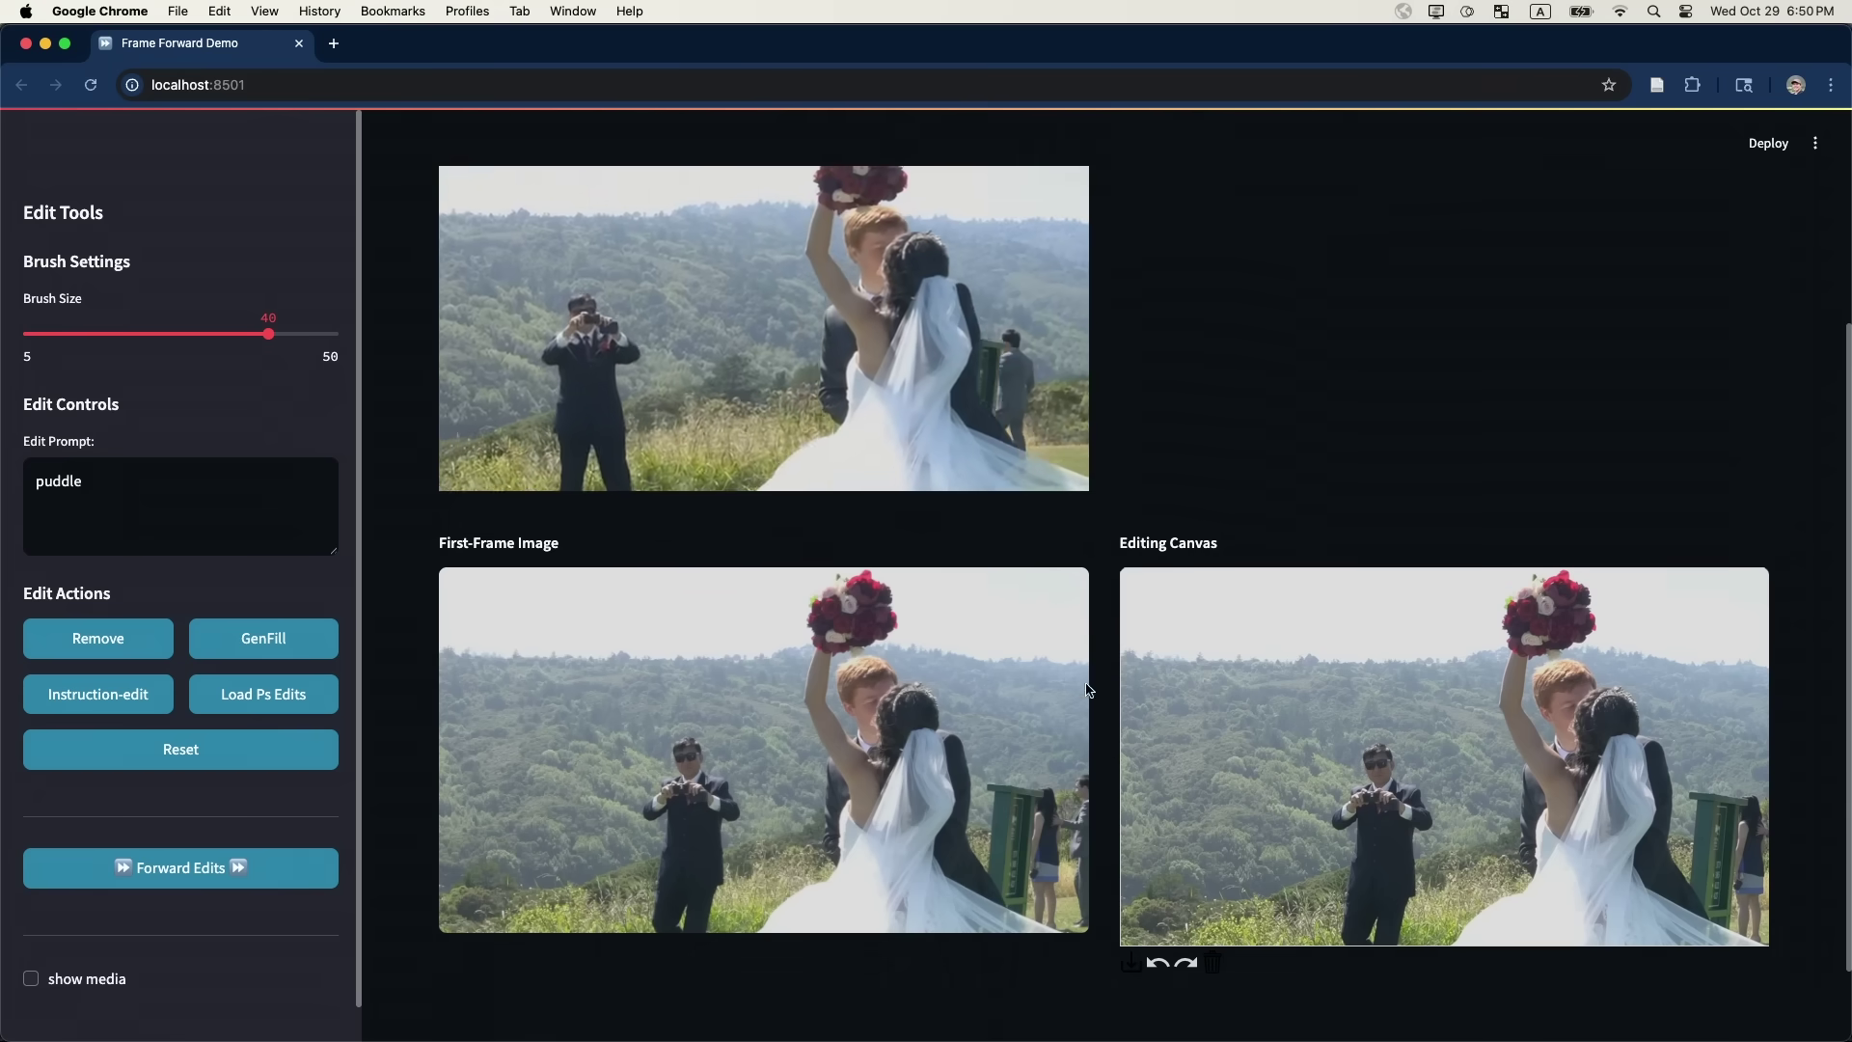
key("super+Tab")
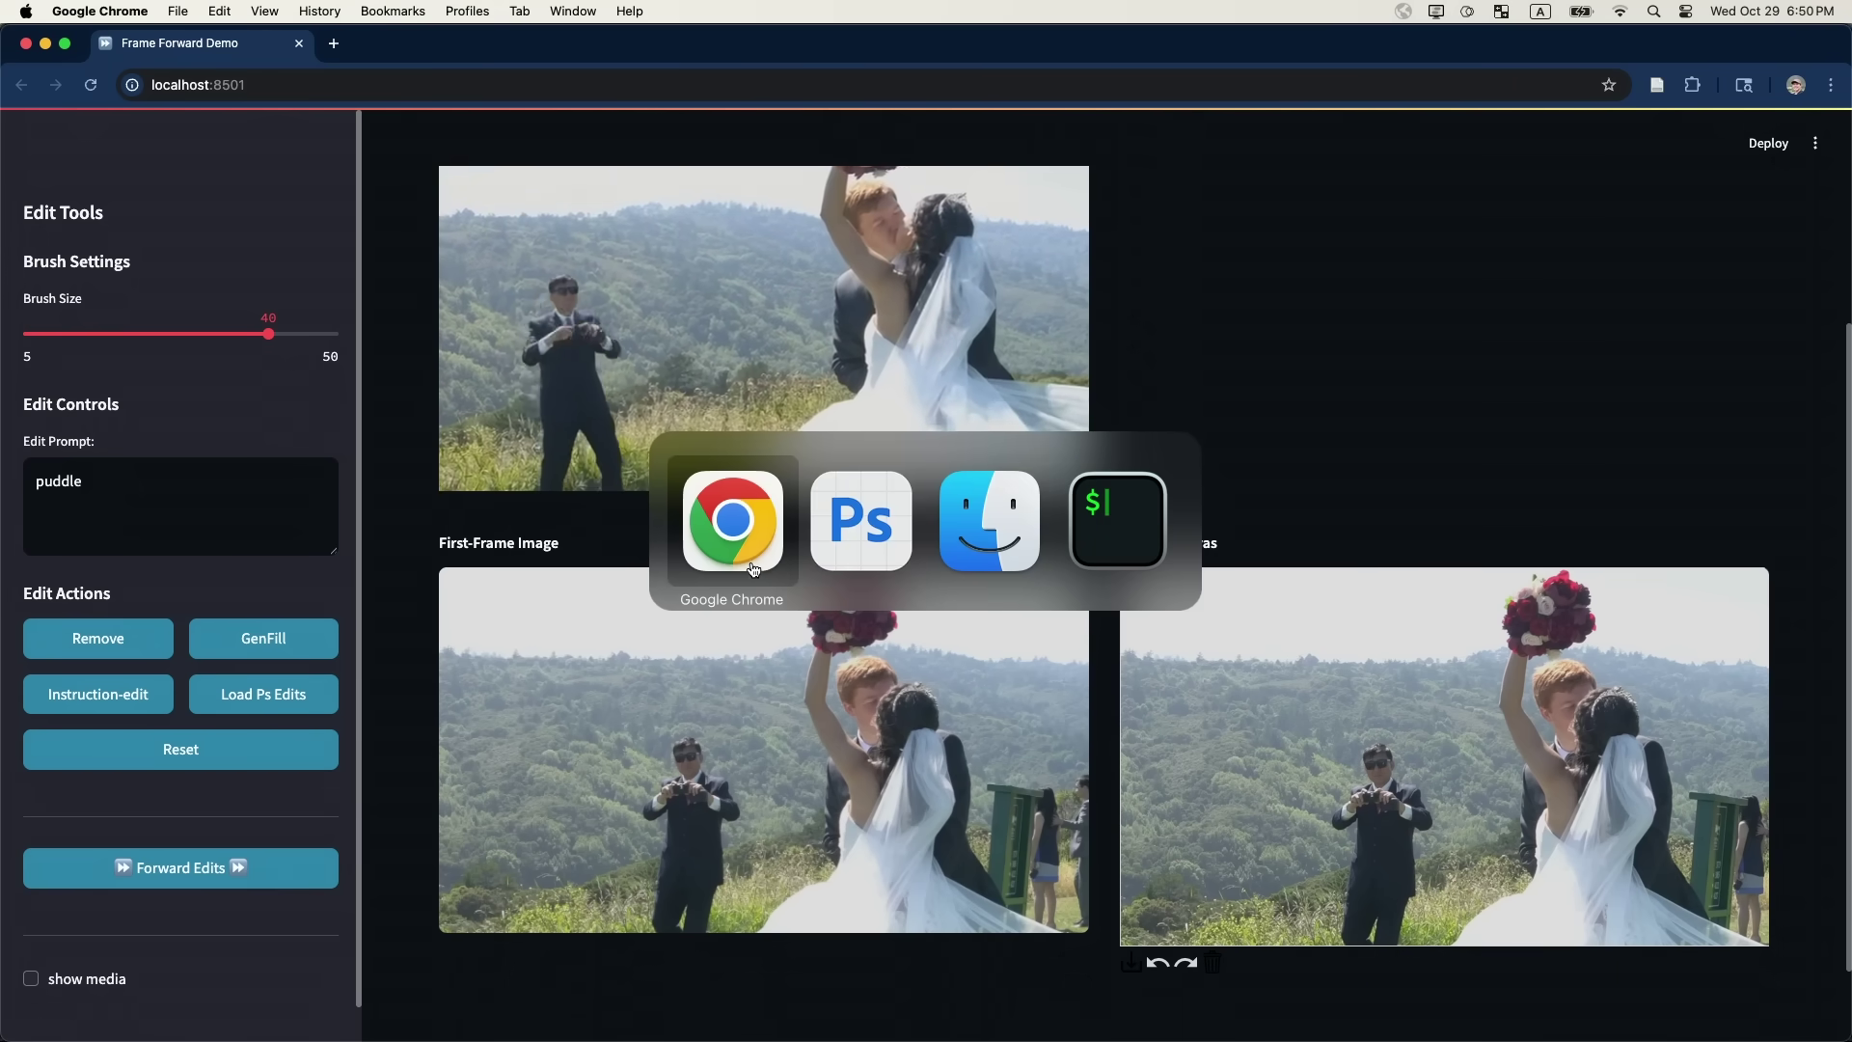
- Open the wedding ceremony document and toggle the 'original' layer to compare against the sunset edit
left_click(834, 549)
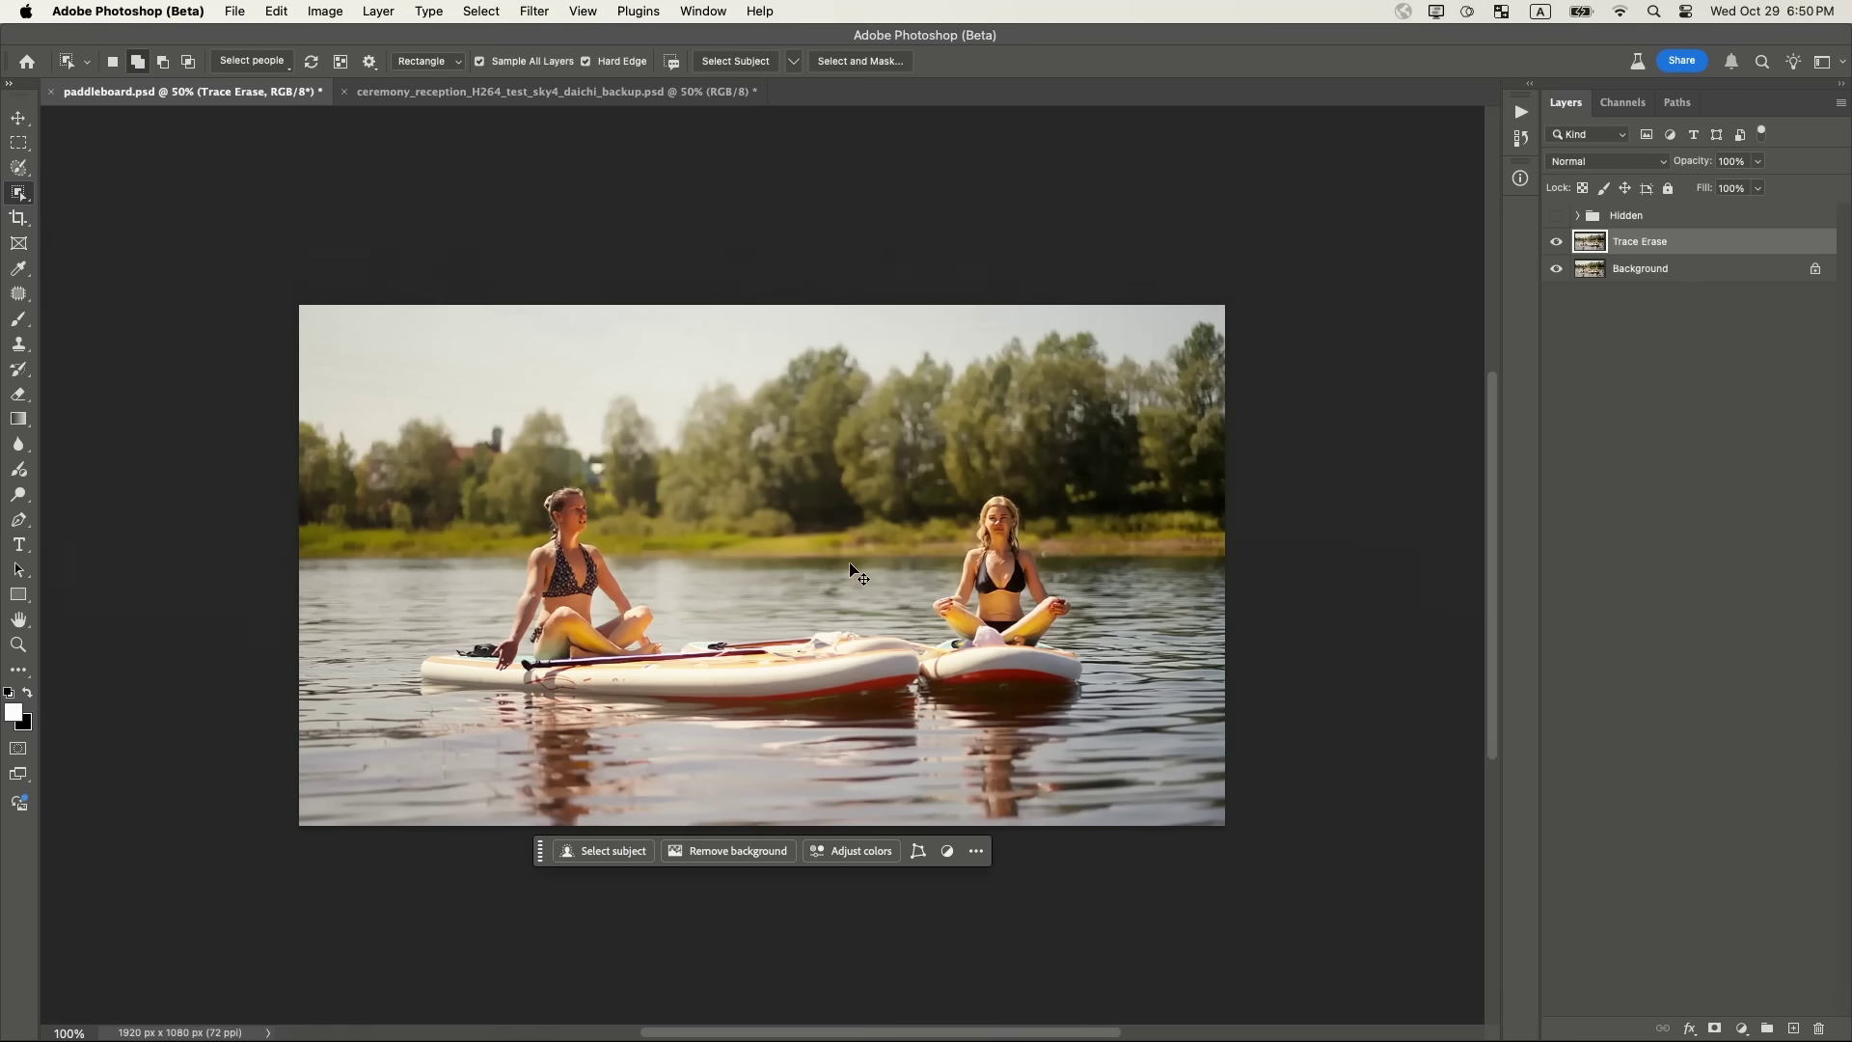
left_click(659, 92)
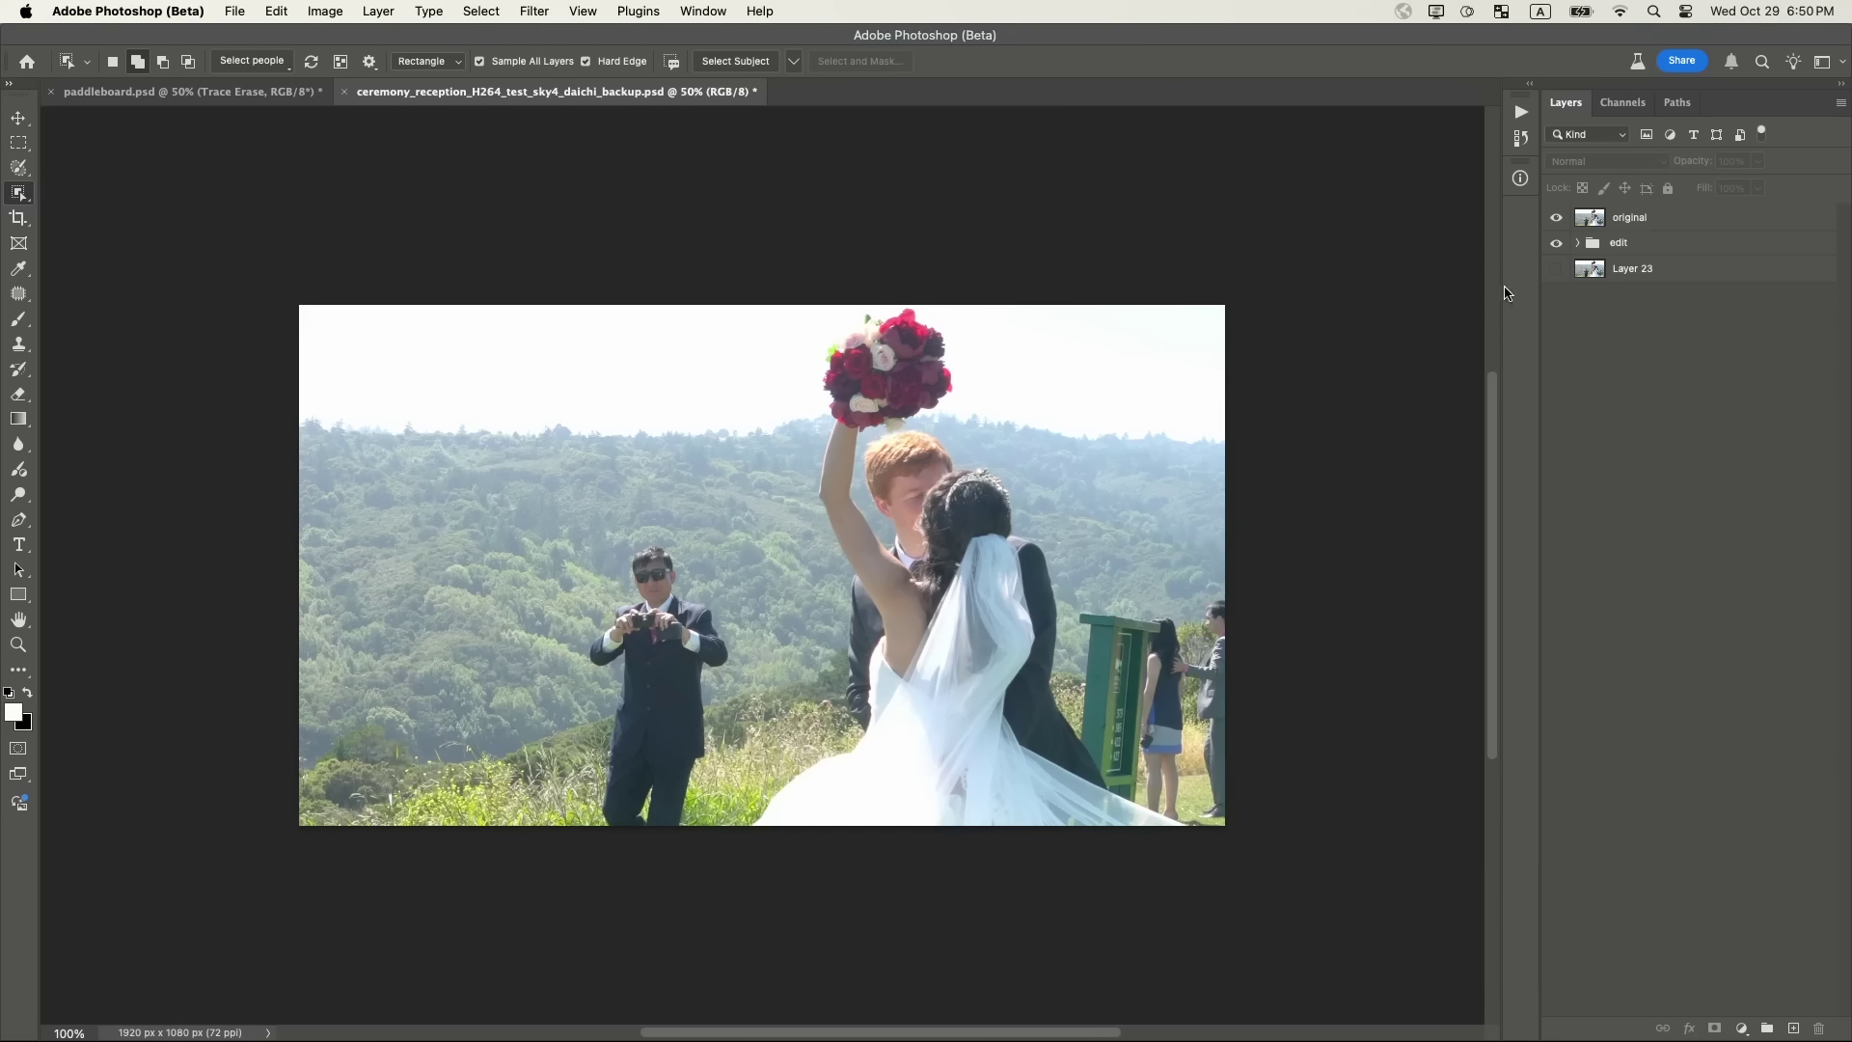
left_click(1557, 220)
left_click(1559, 220)
left_click(1559, 220)
- Expand the 'edit' group's adjustment layers, recheck original versus sunset, and return to the browser
left_click(1578, 243)
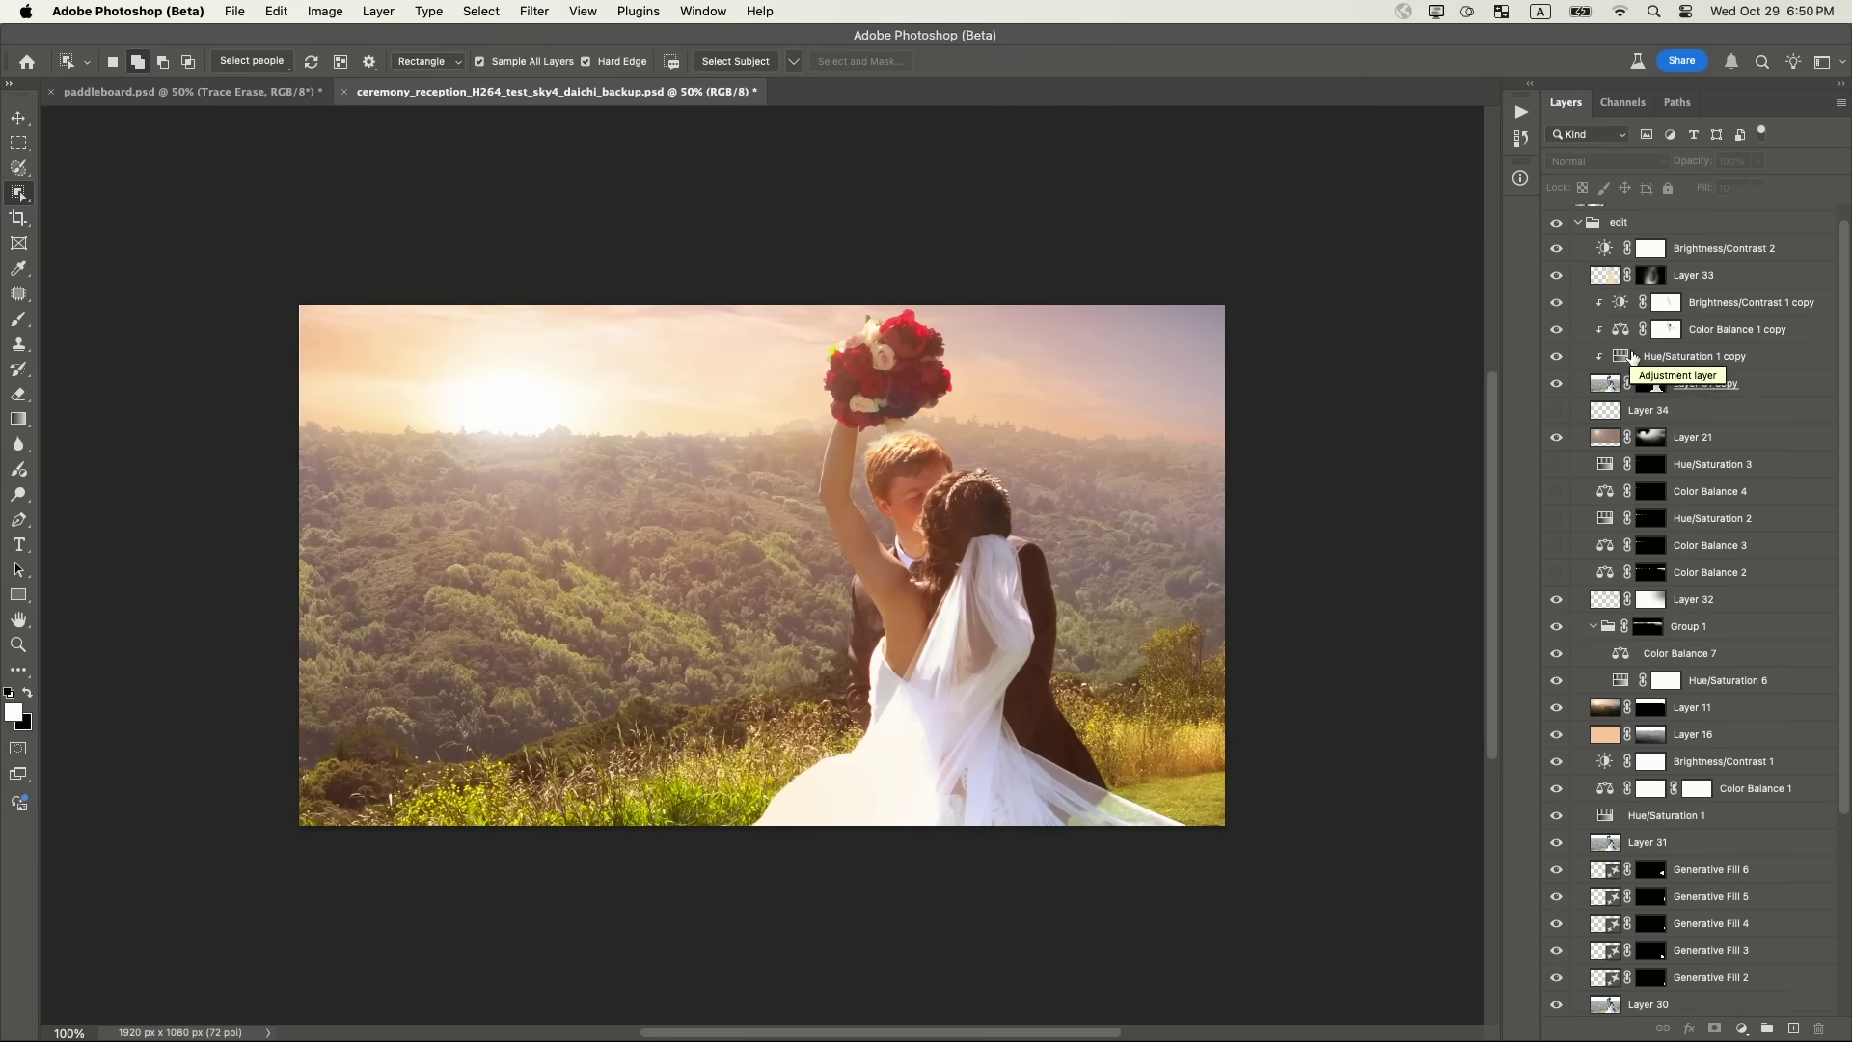
scroll(1634, 386, "down", 5)
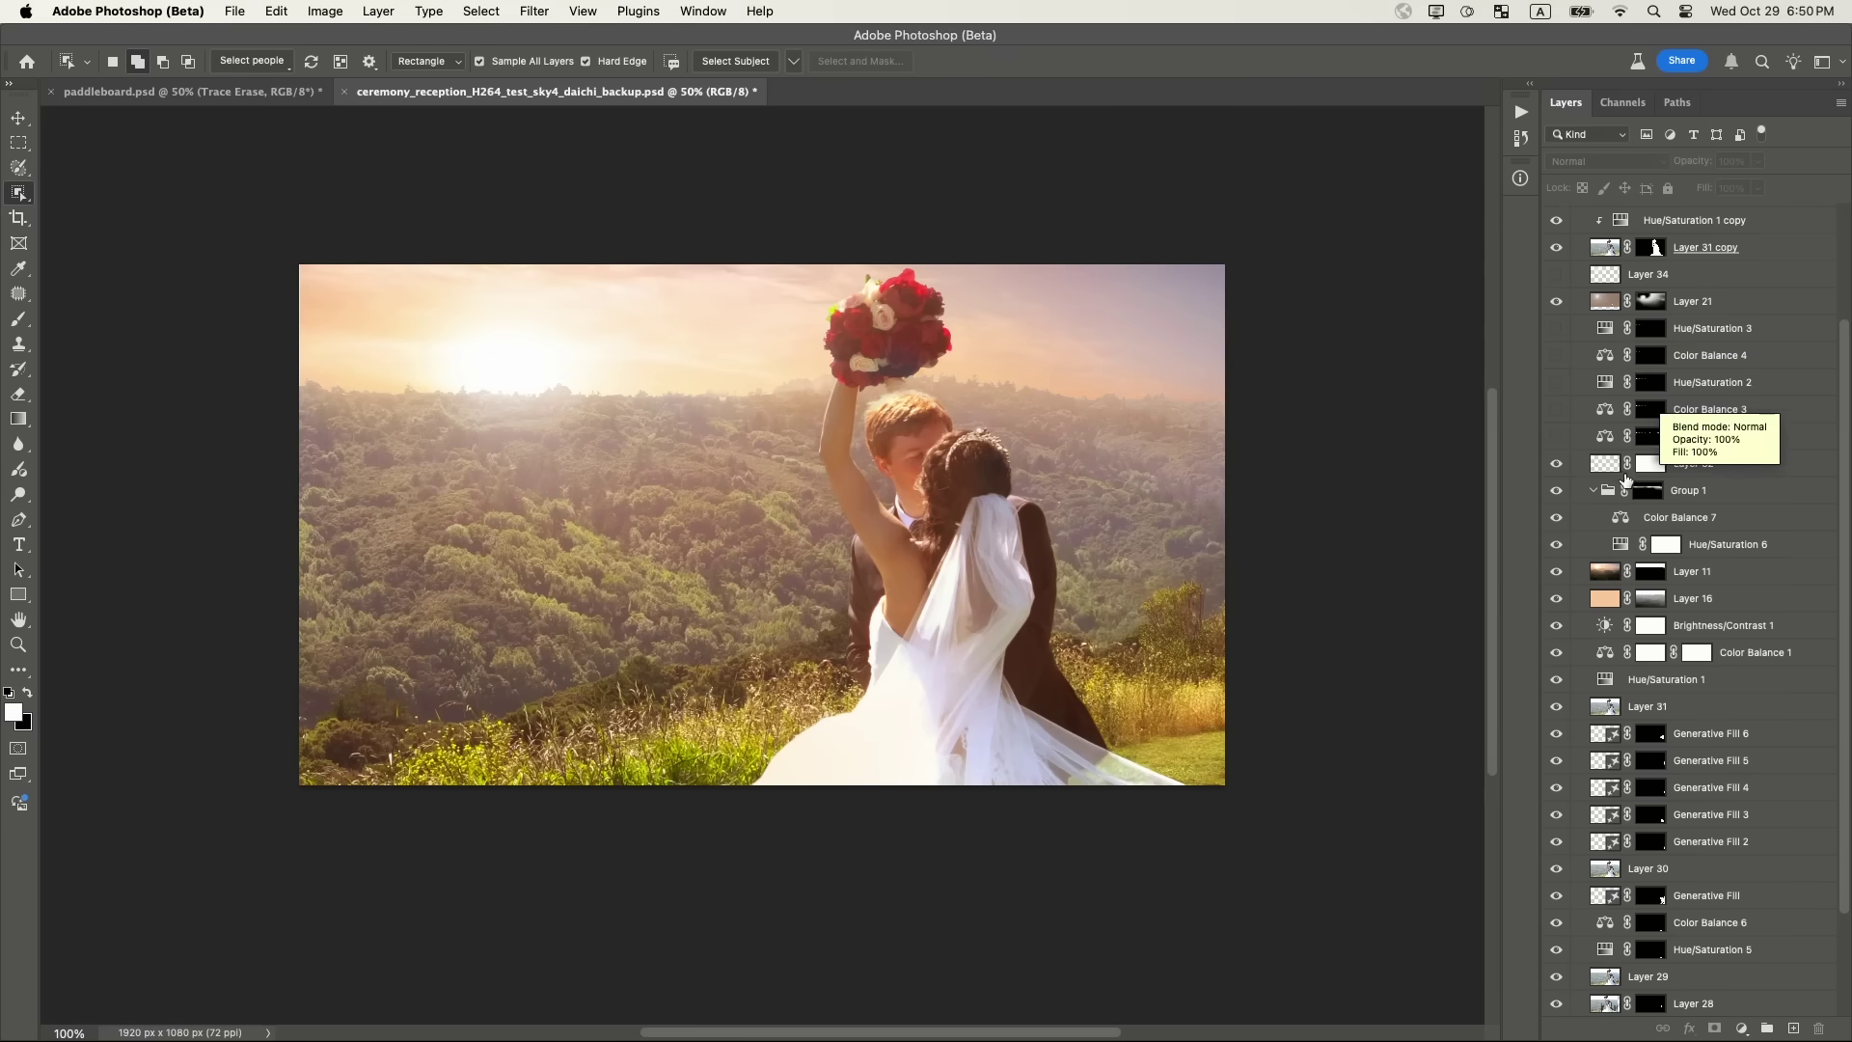
scroll(1620, 519, "up", 6)
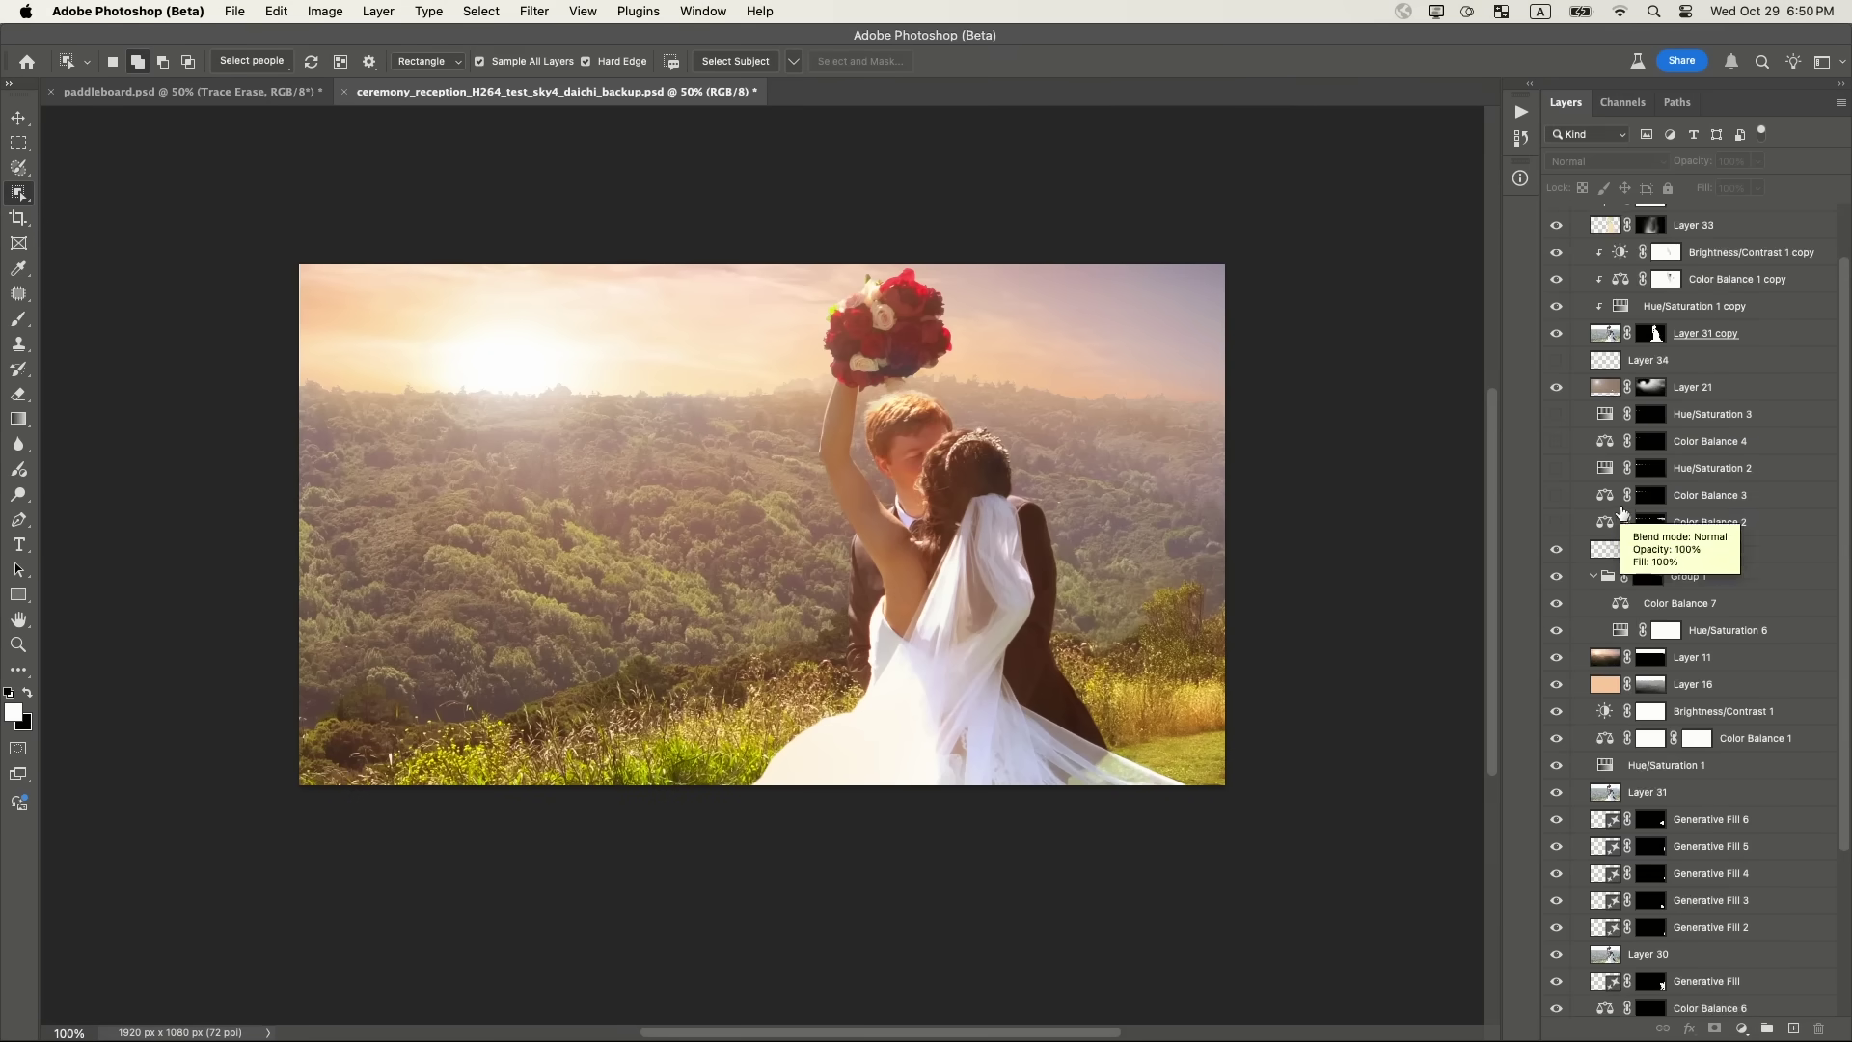
left_click(1557, 221)
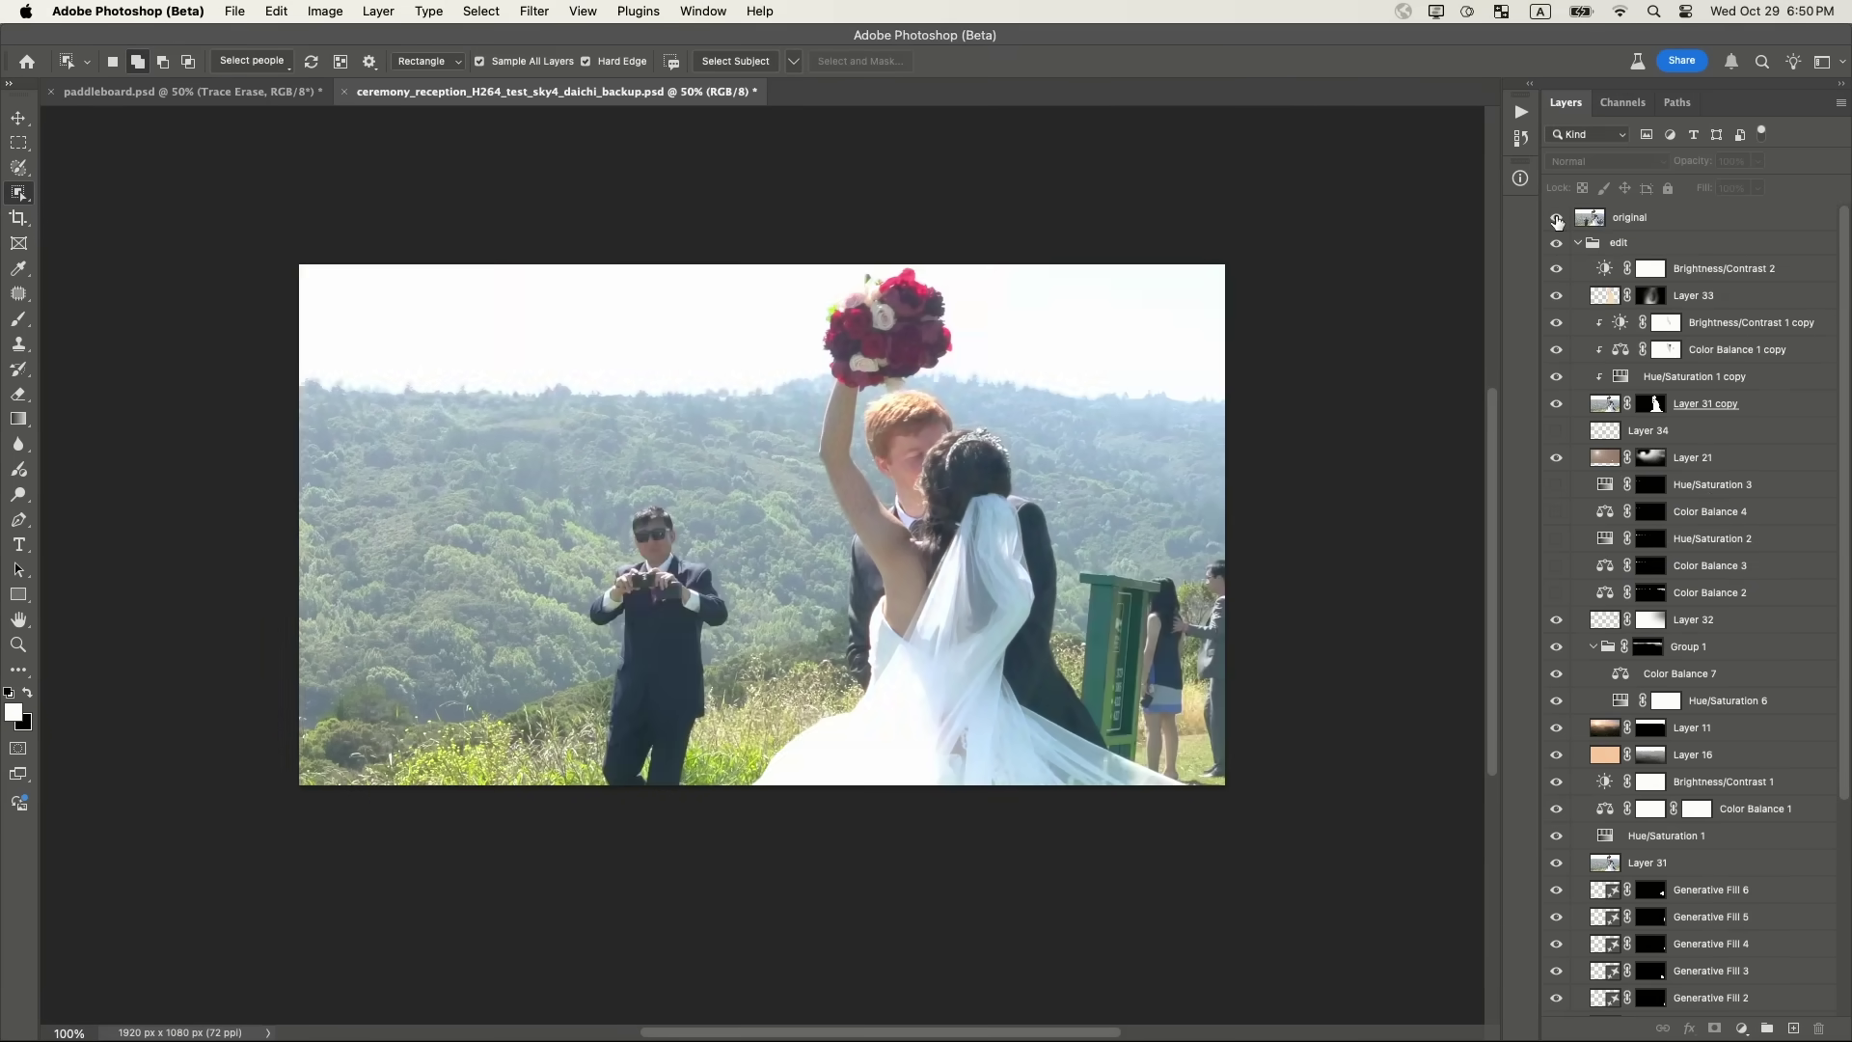
left_click(1557, 221)
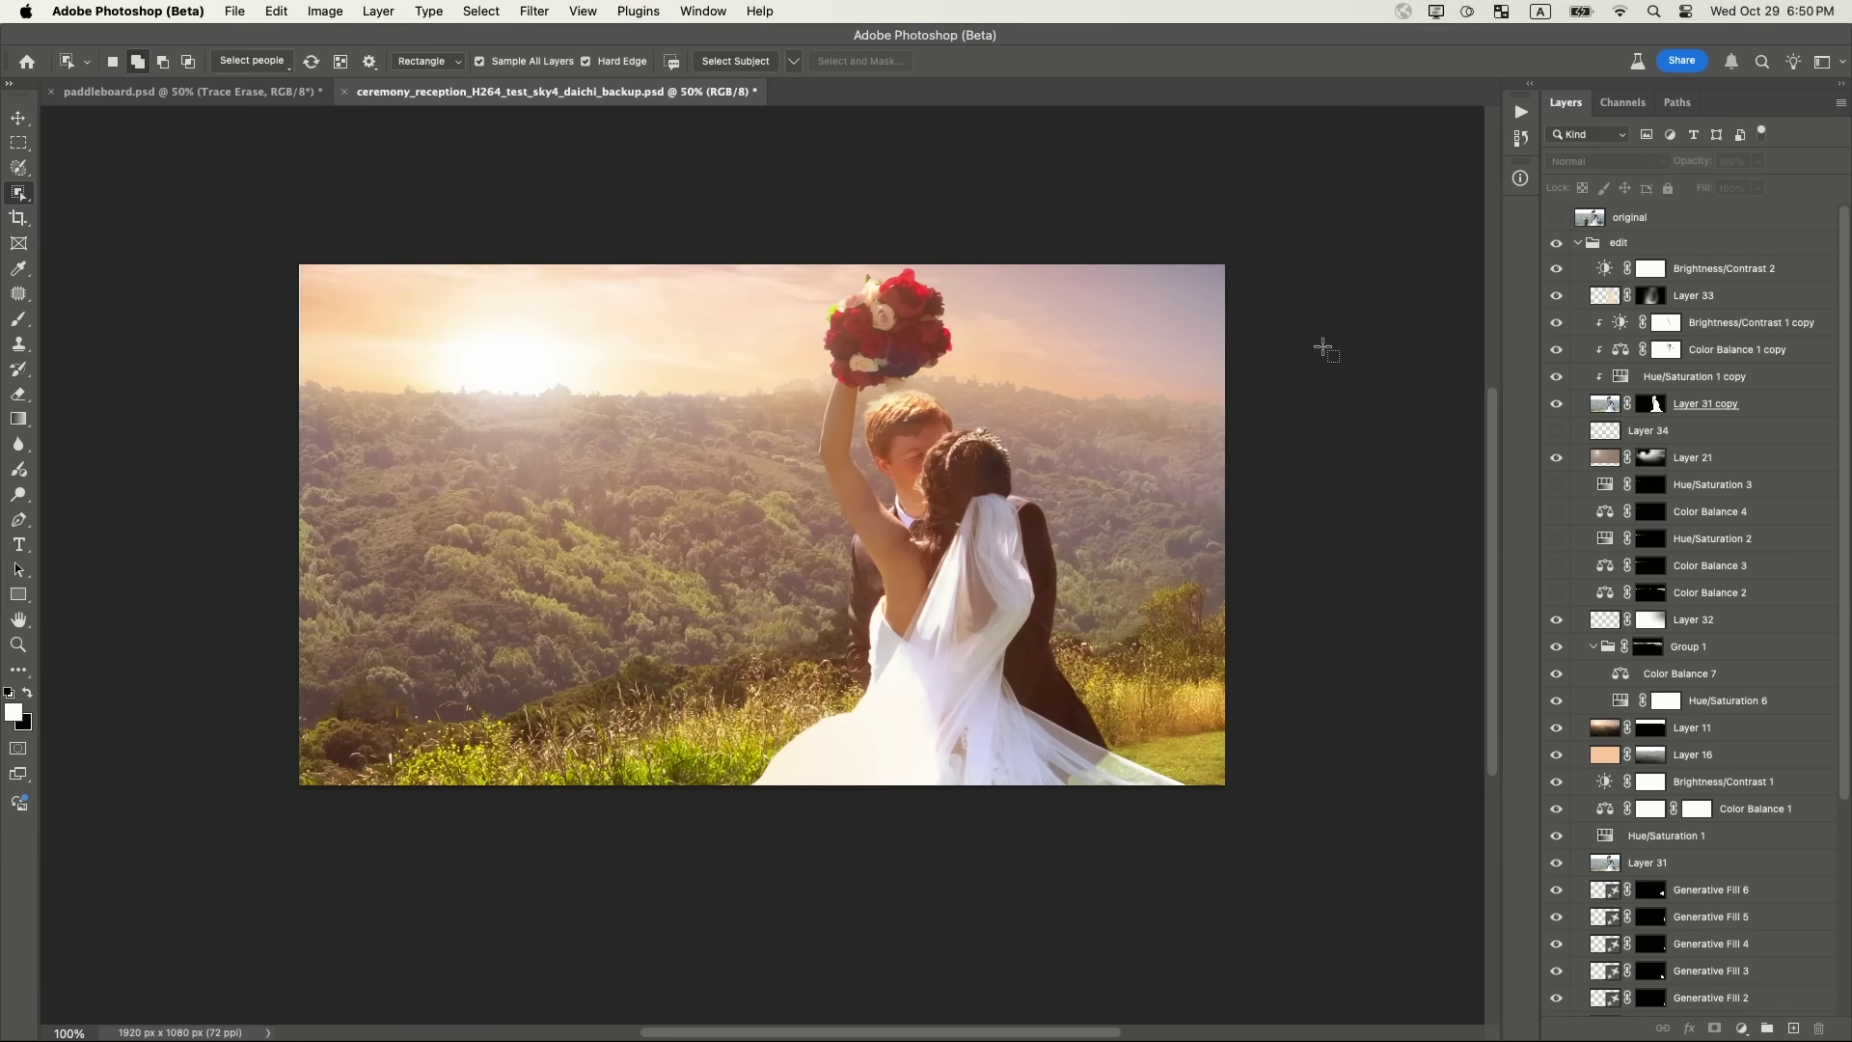
key("super+Tab")
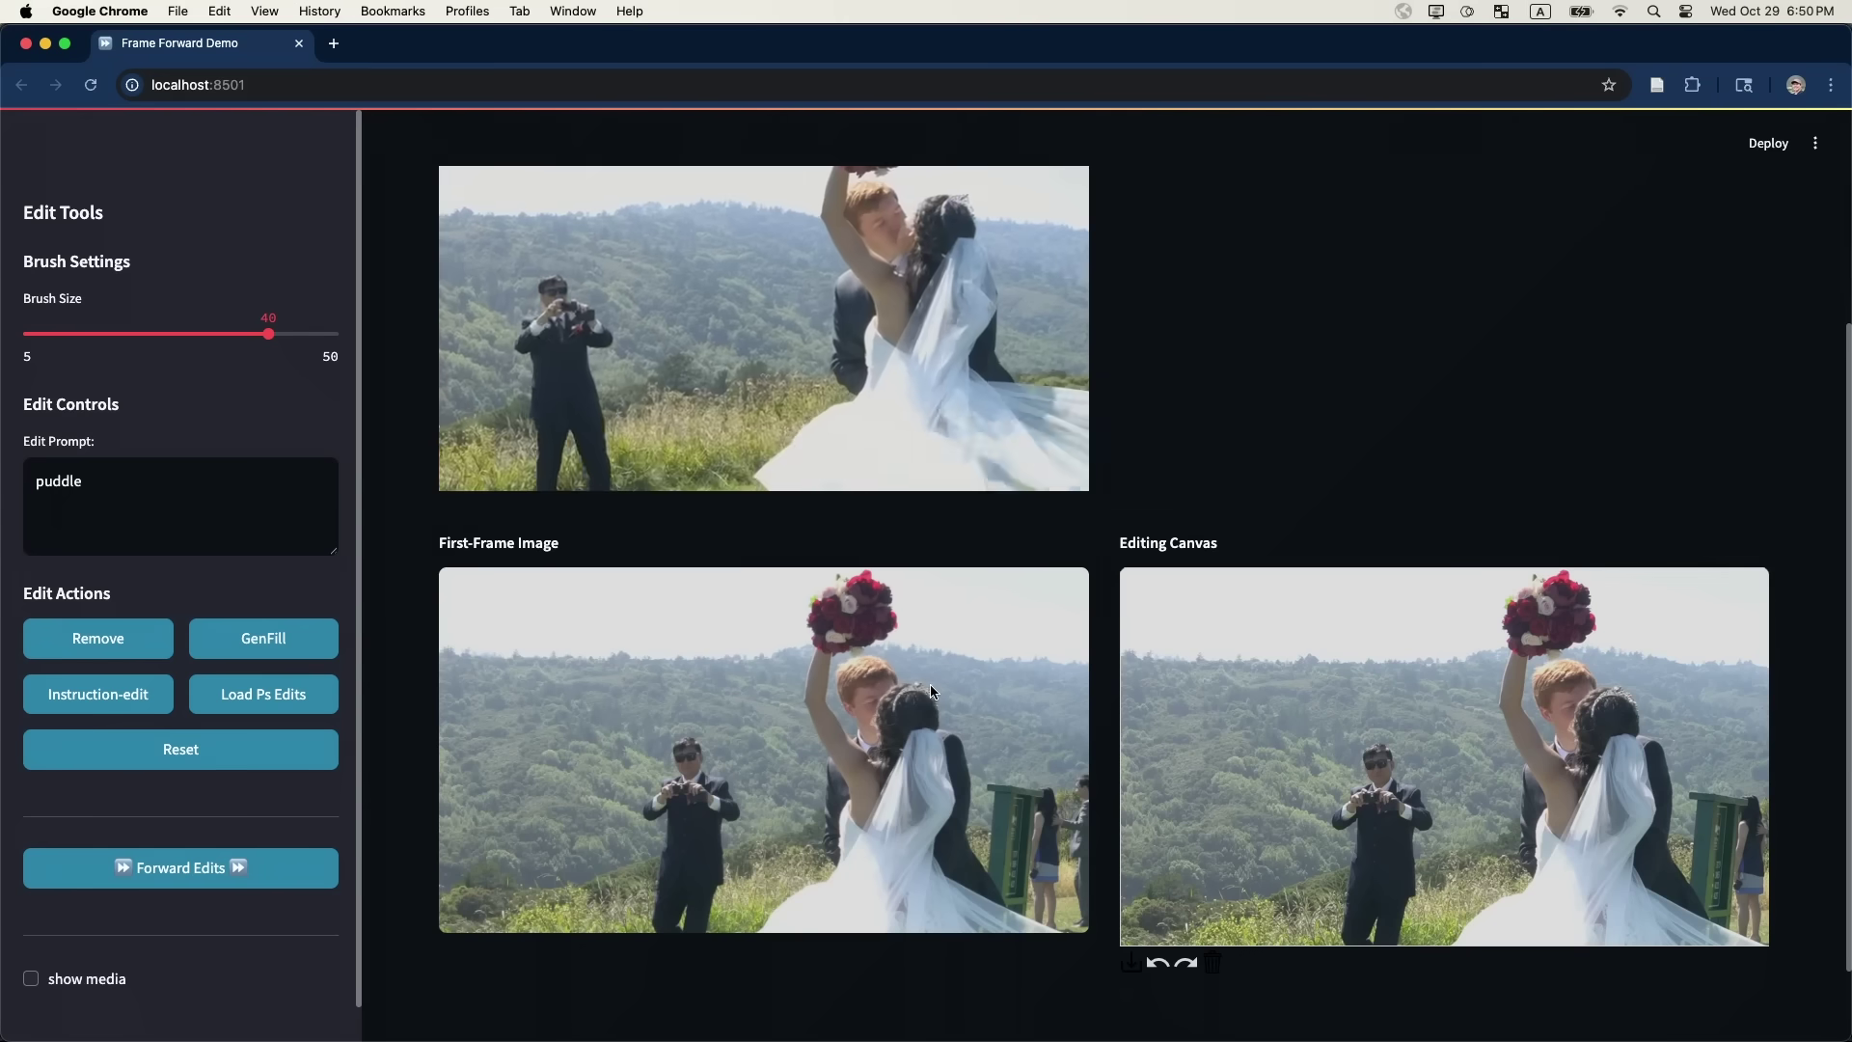
- Load the sunset Photoshop edits, clear the old puddle prompt, and forward them through the wedding video
left_click(264, 694)
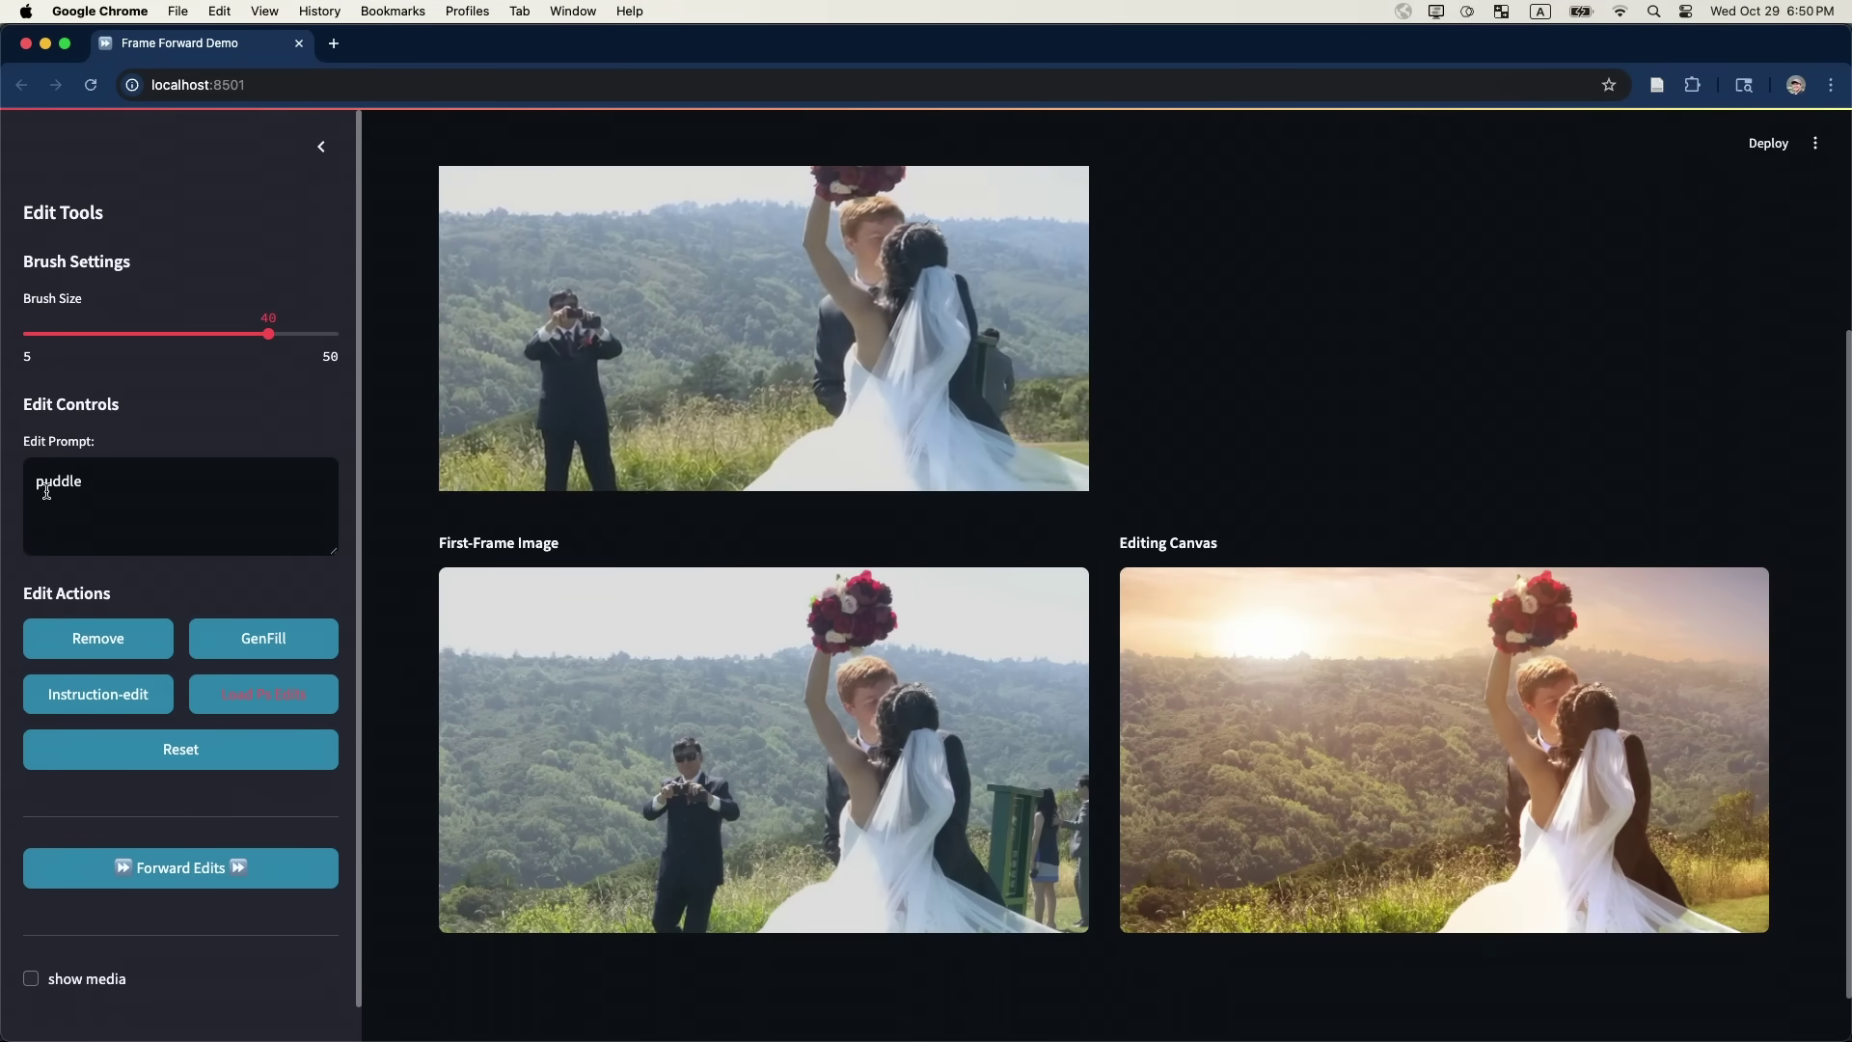
double_click(138, 494)
key("BackSpace")
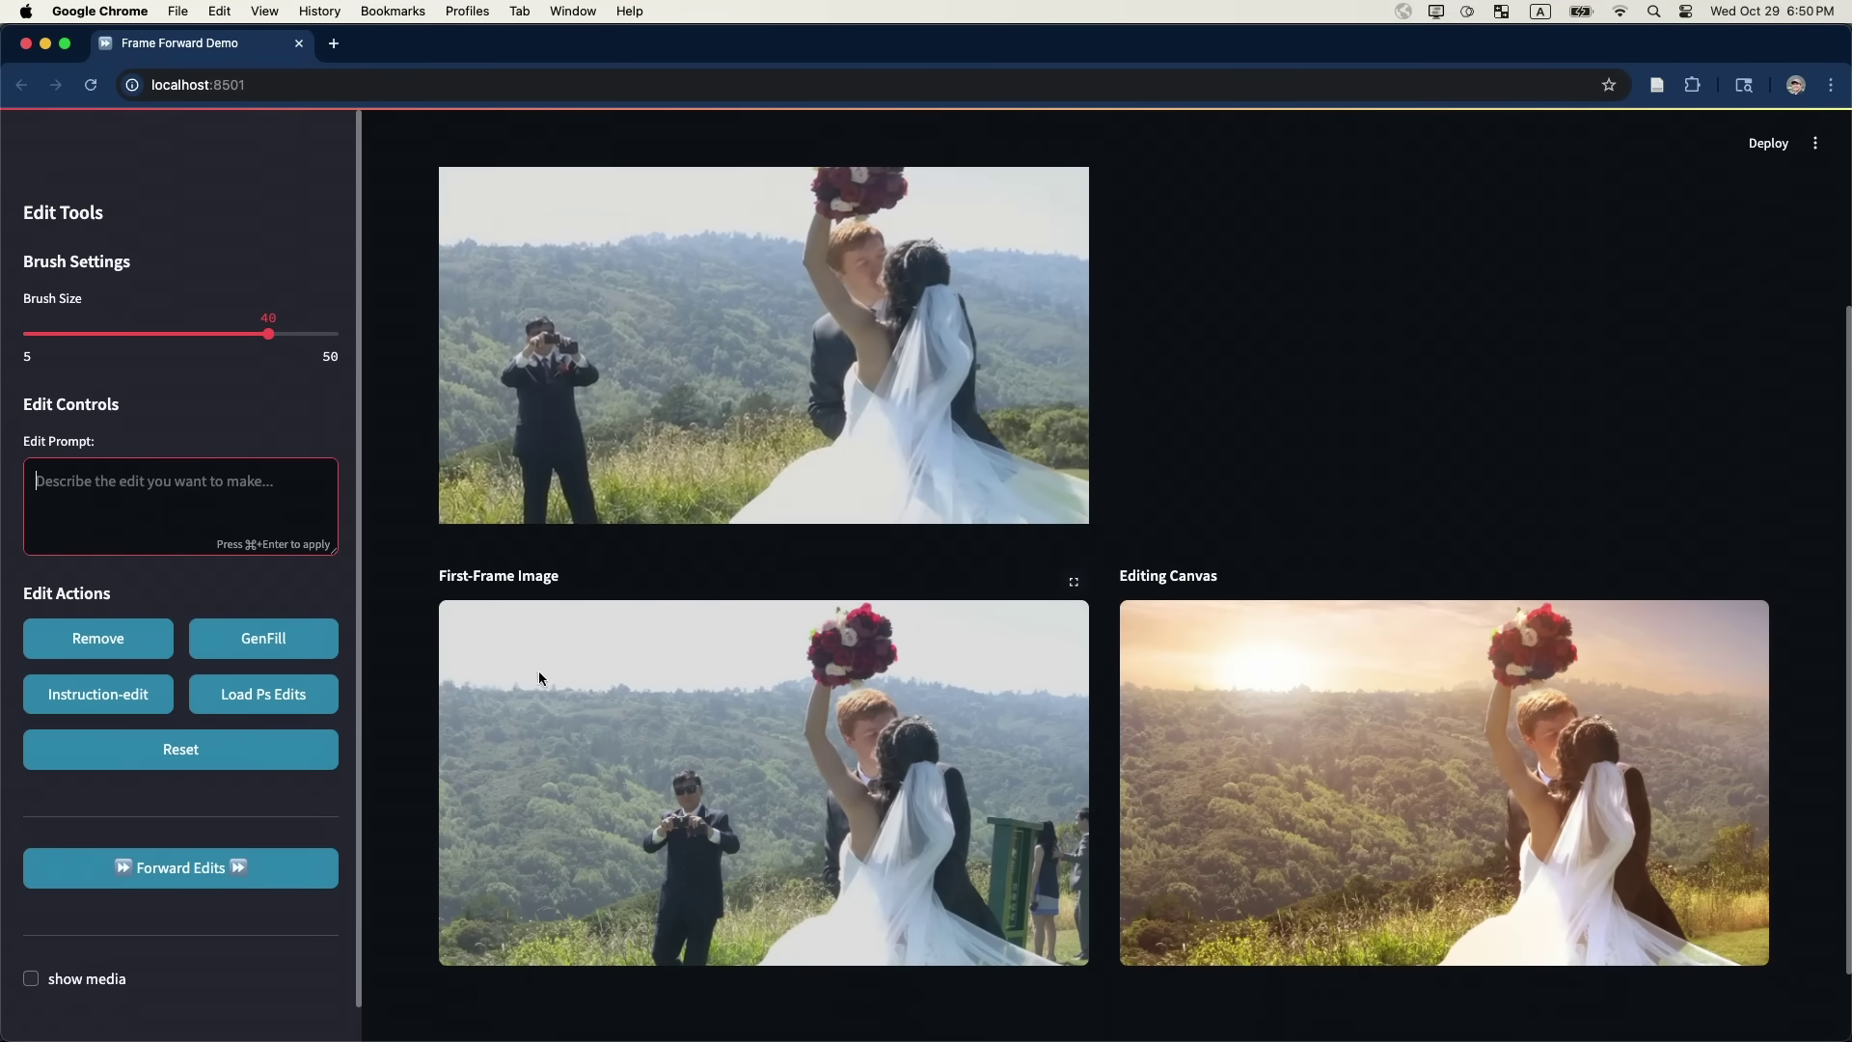
left_click(206, 868)
scroll(913, 844, "up", 3)
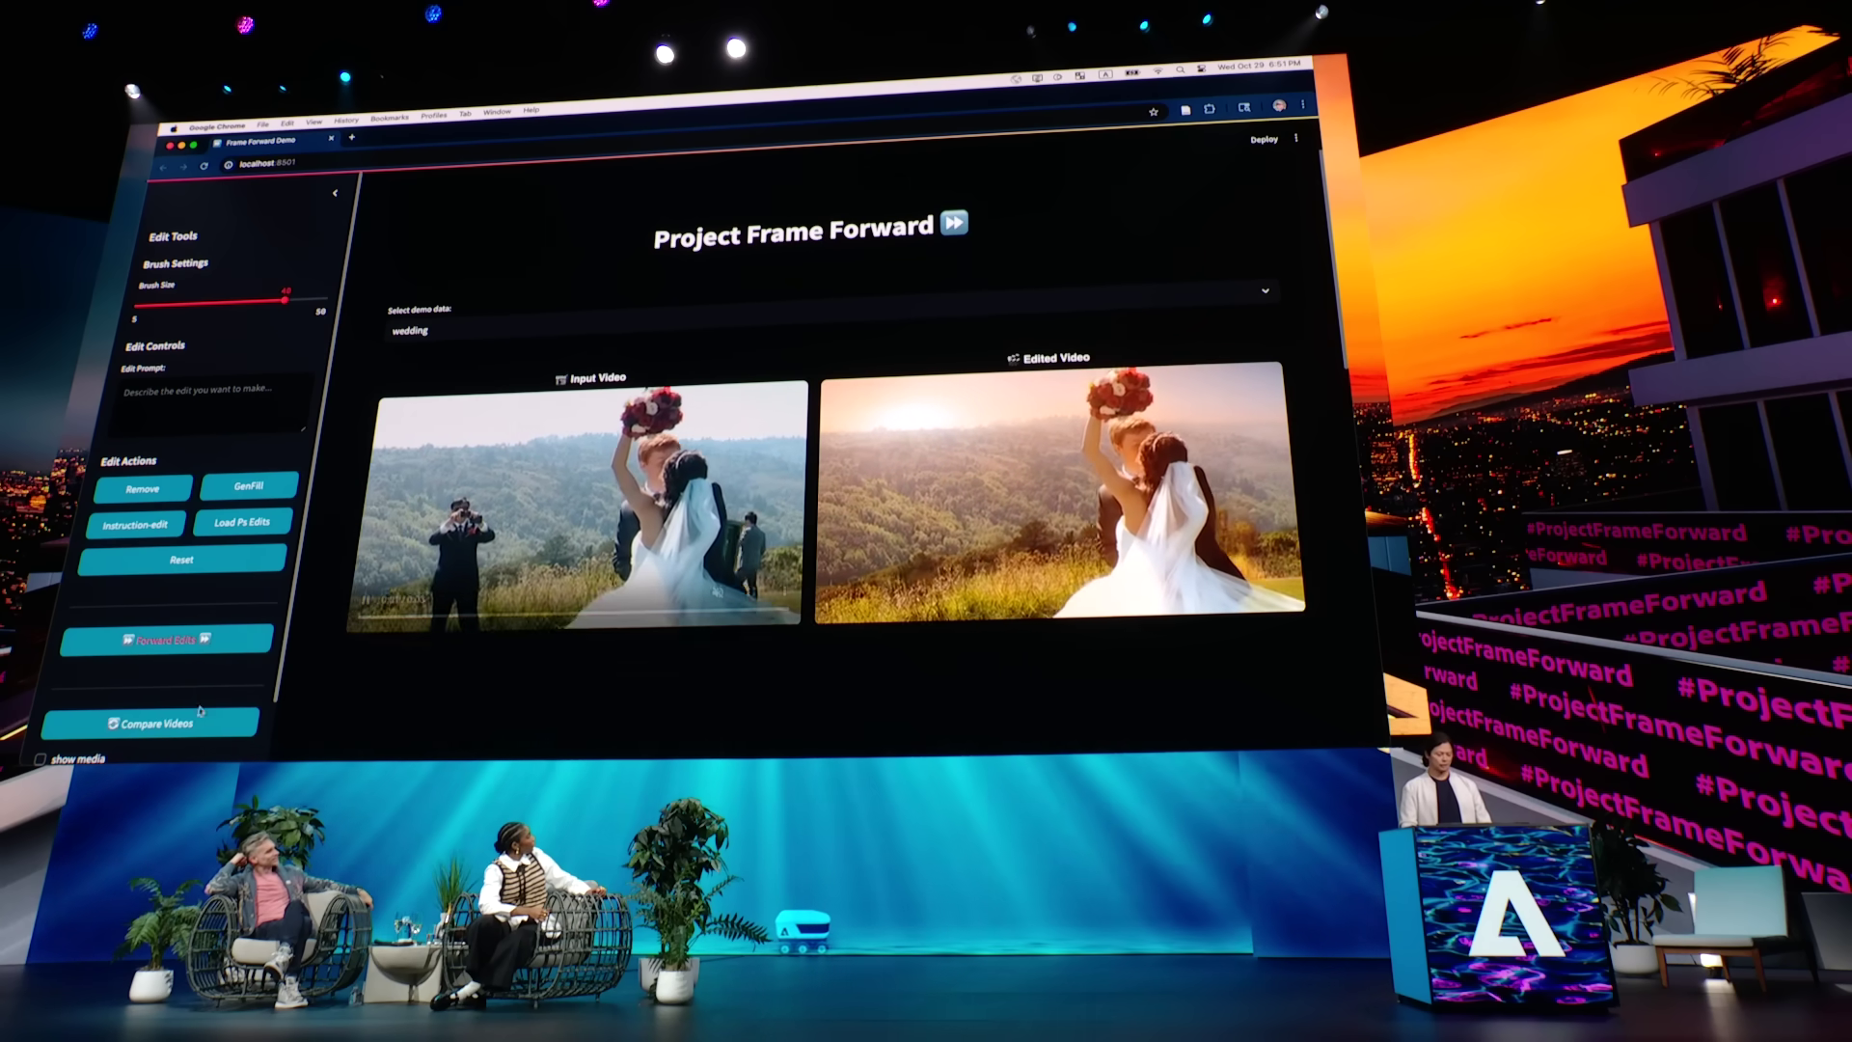
- Compare the original and sunset-edited wedding videos by sweeping the comparison divider back and forth
left_click(200, 716)
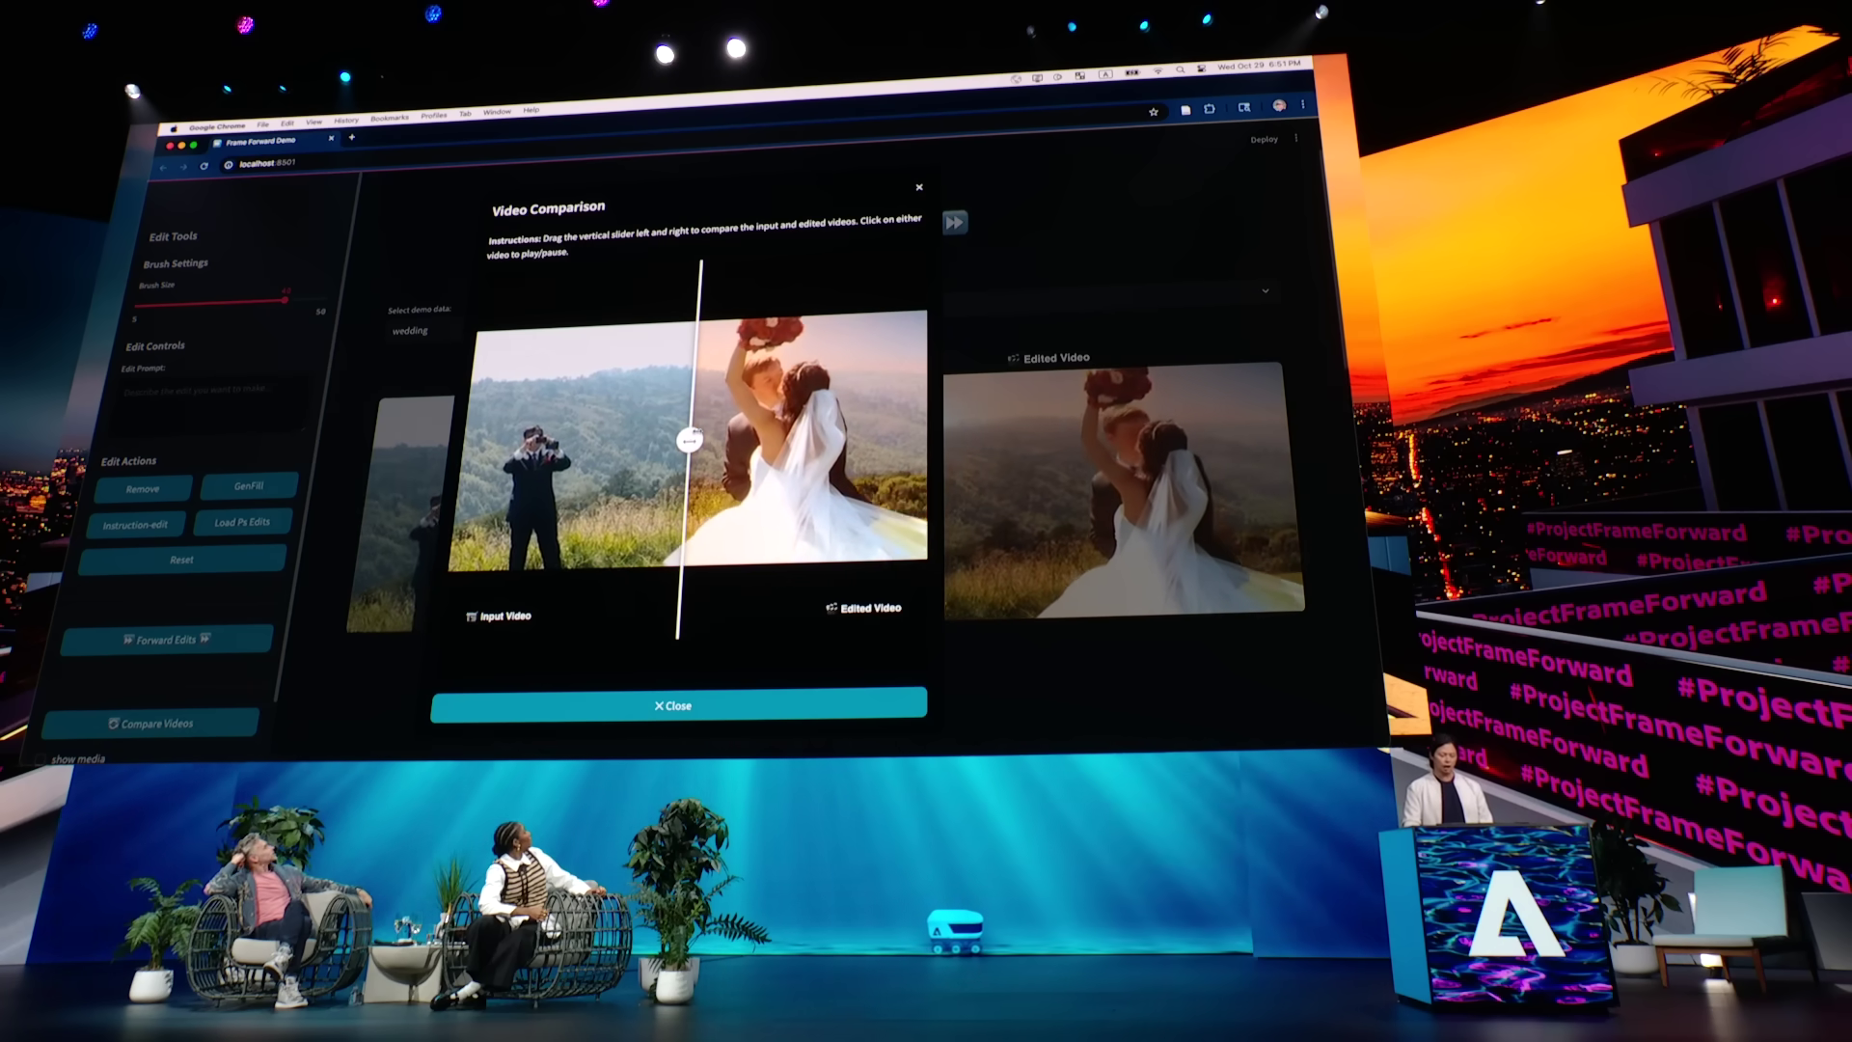
left_click_drag(686, 440, 744, 430)
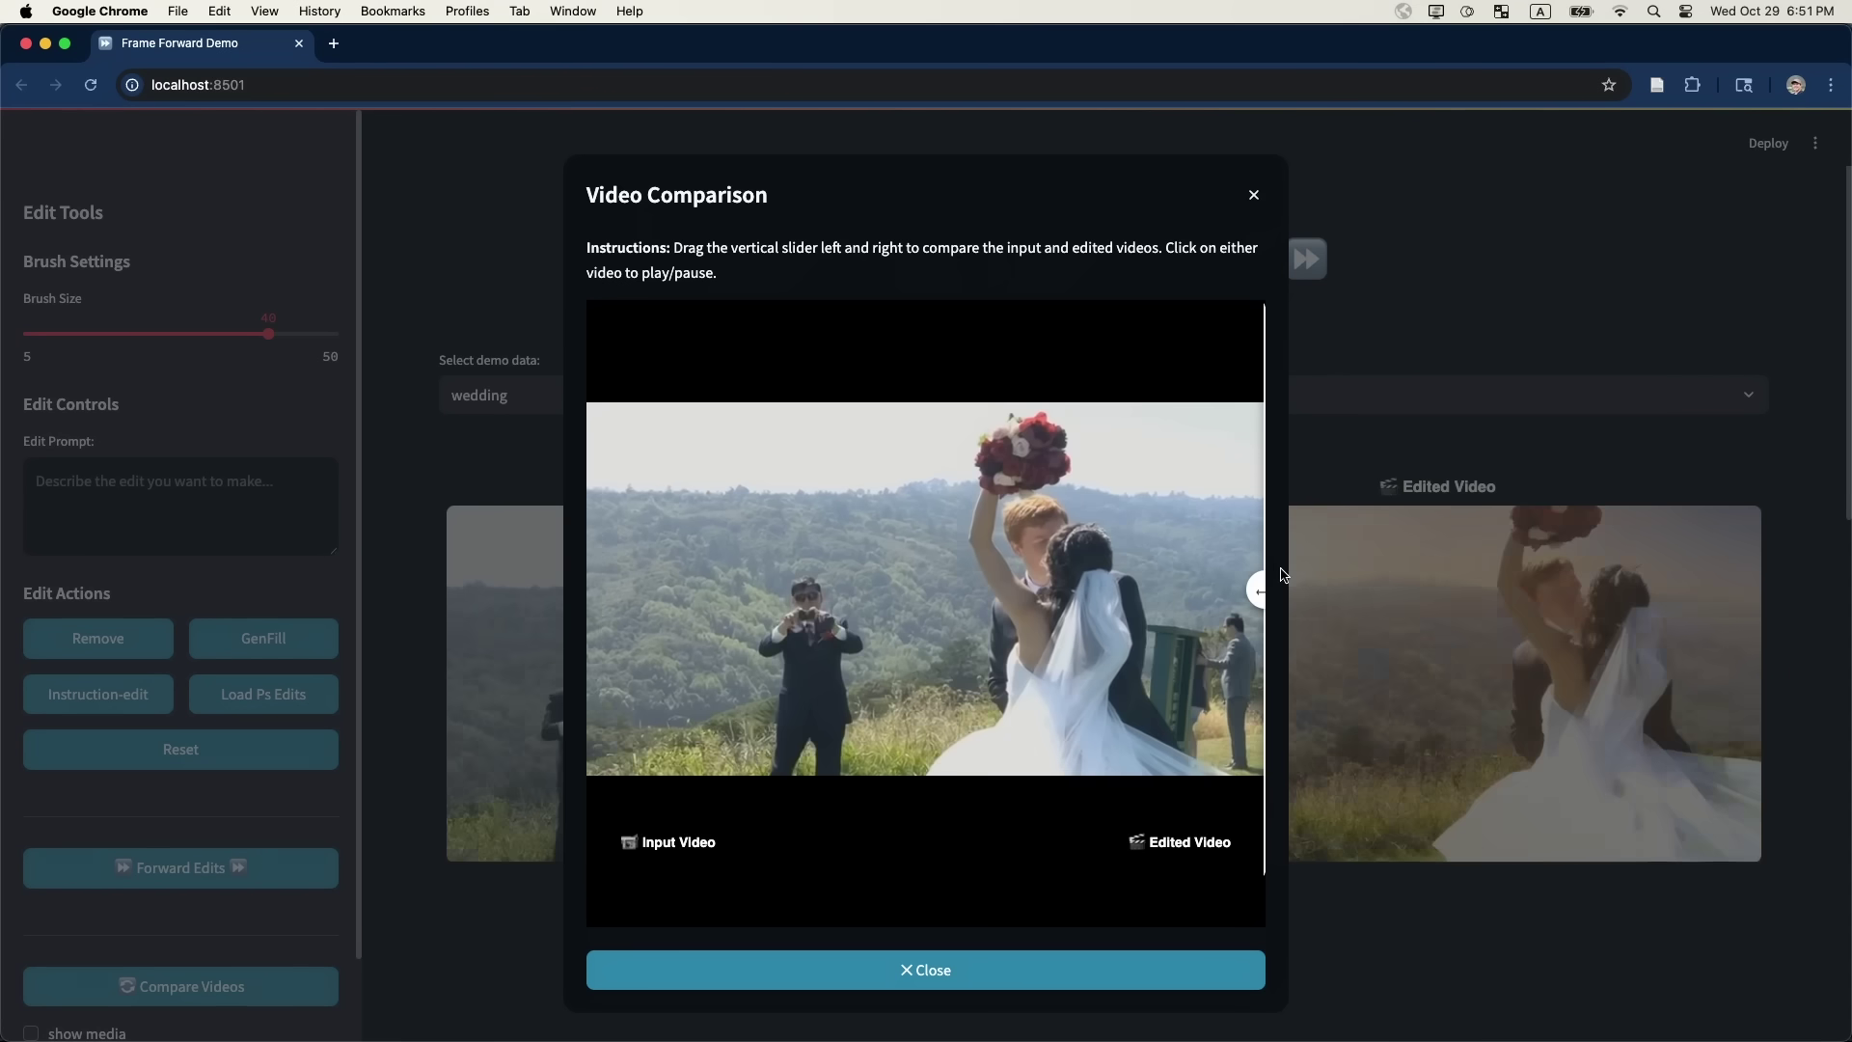
left_click_drag(1253, 583, 1191, 566)
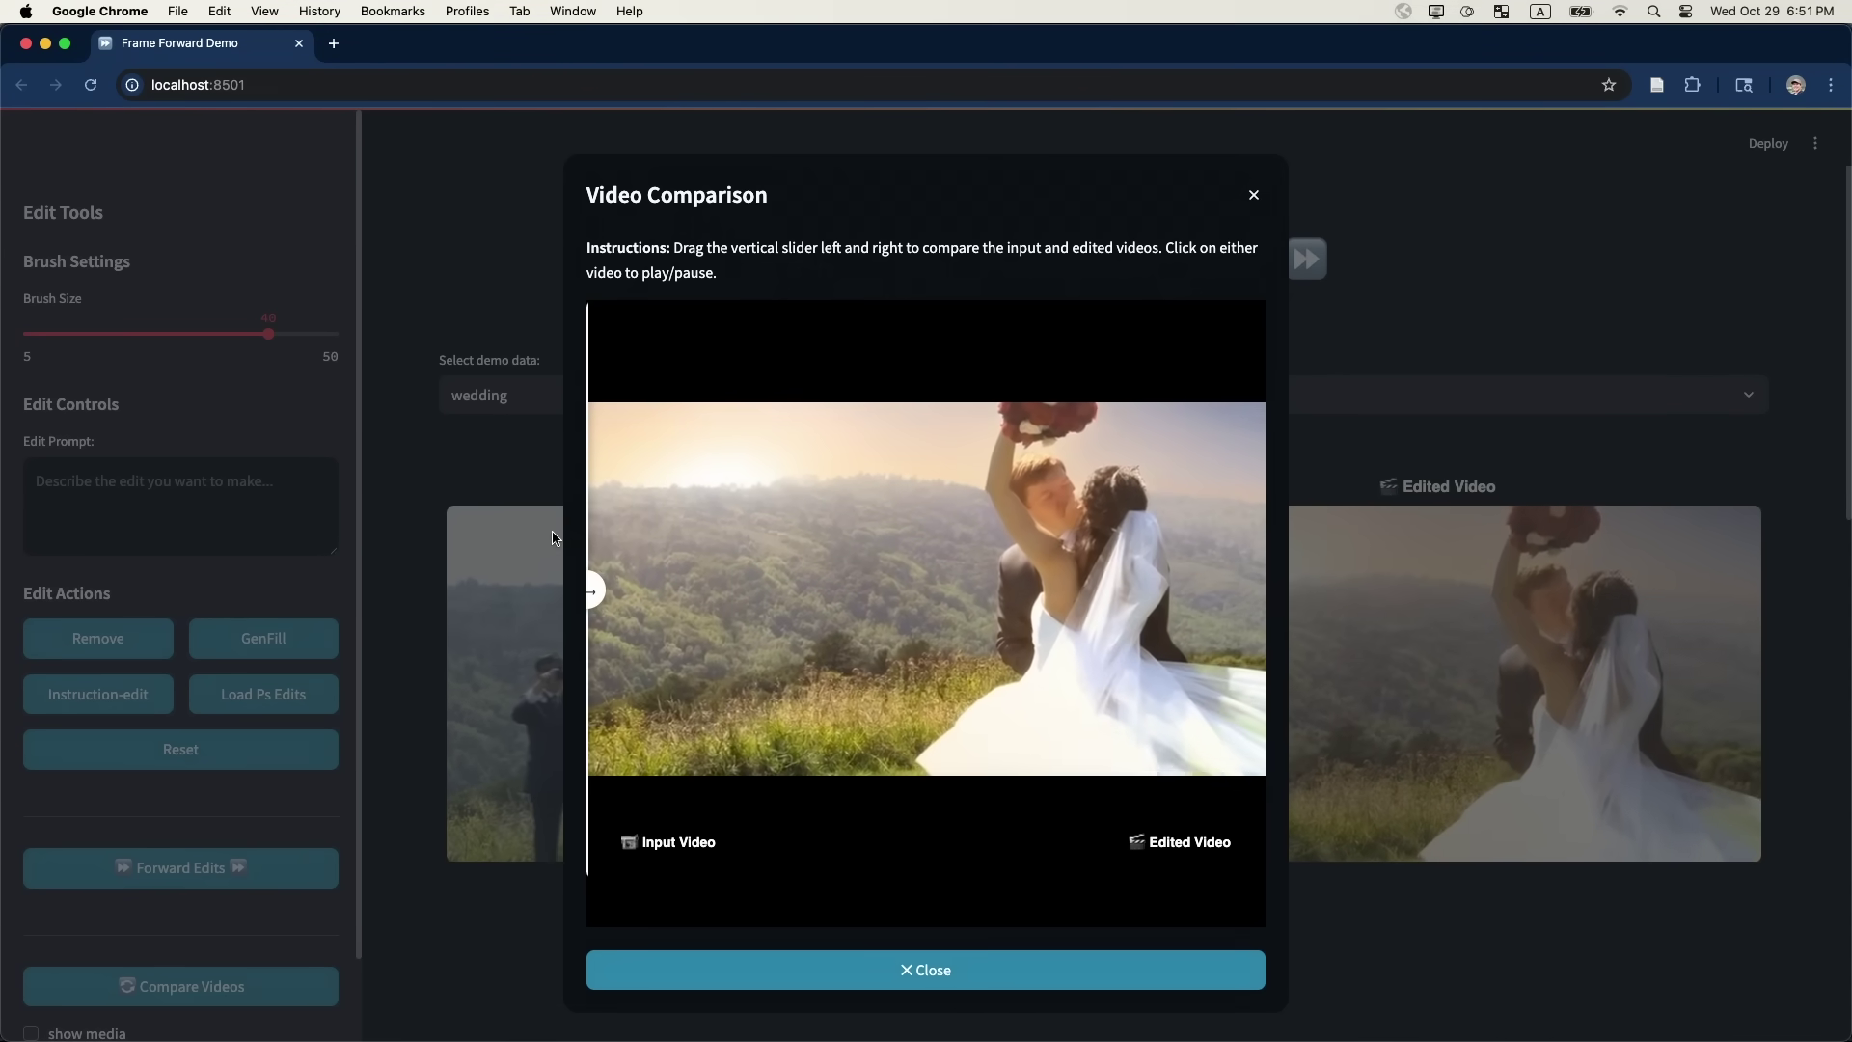
left_click_drag(555, 538, 1298, 659)
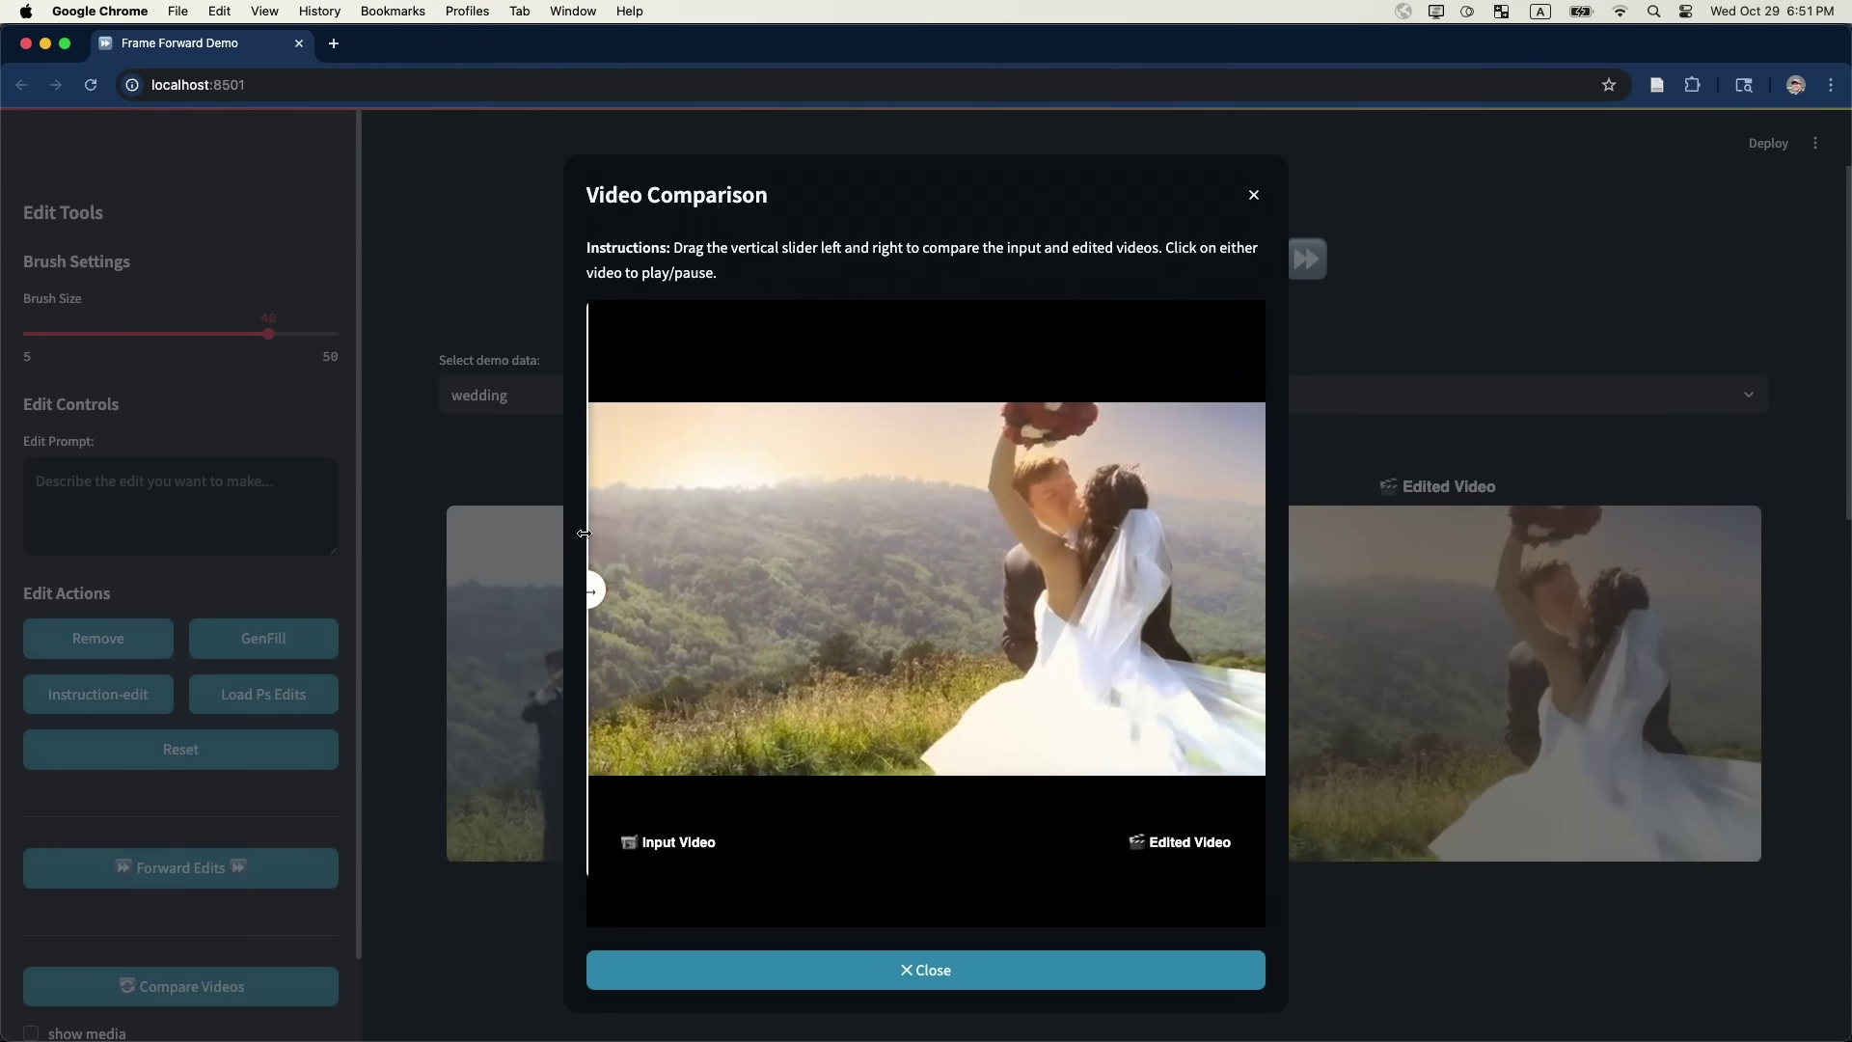
left_click_drag(583, 533, 1125, 632)
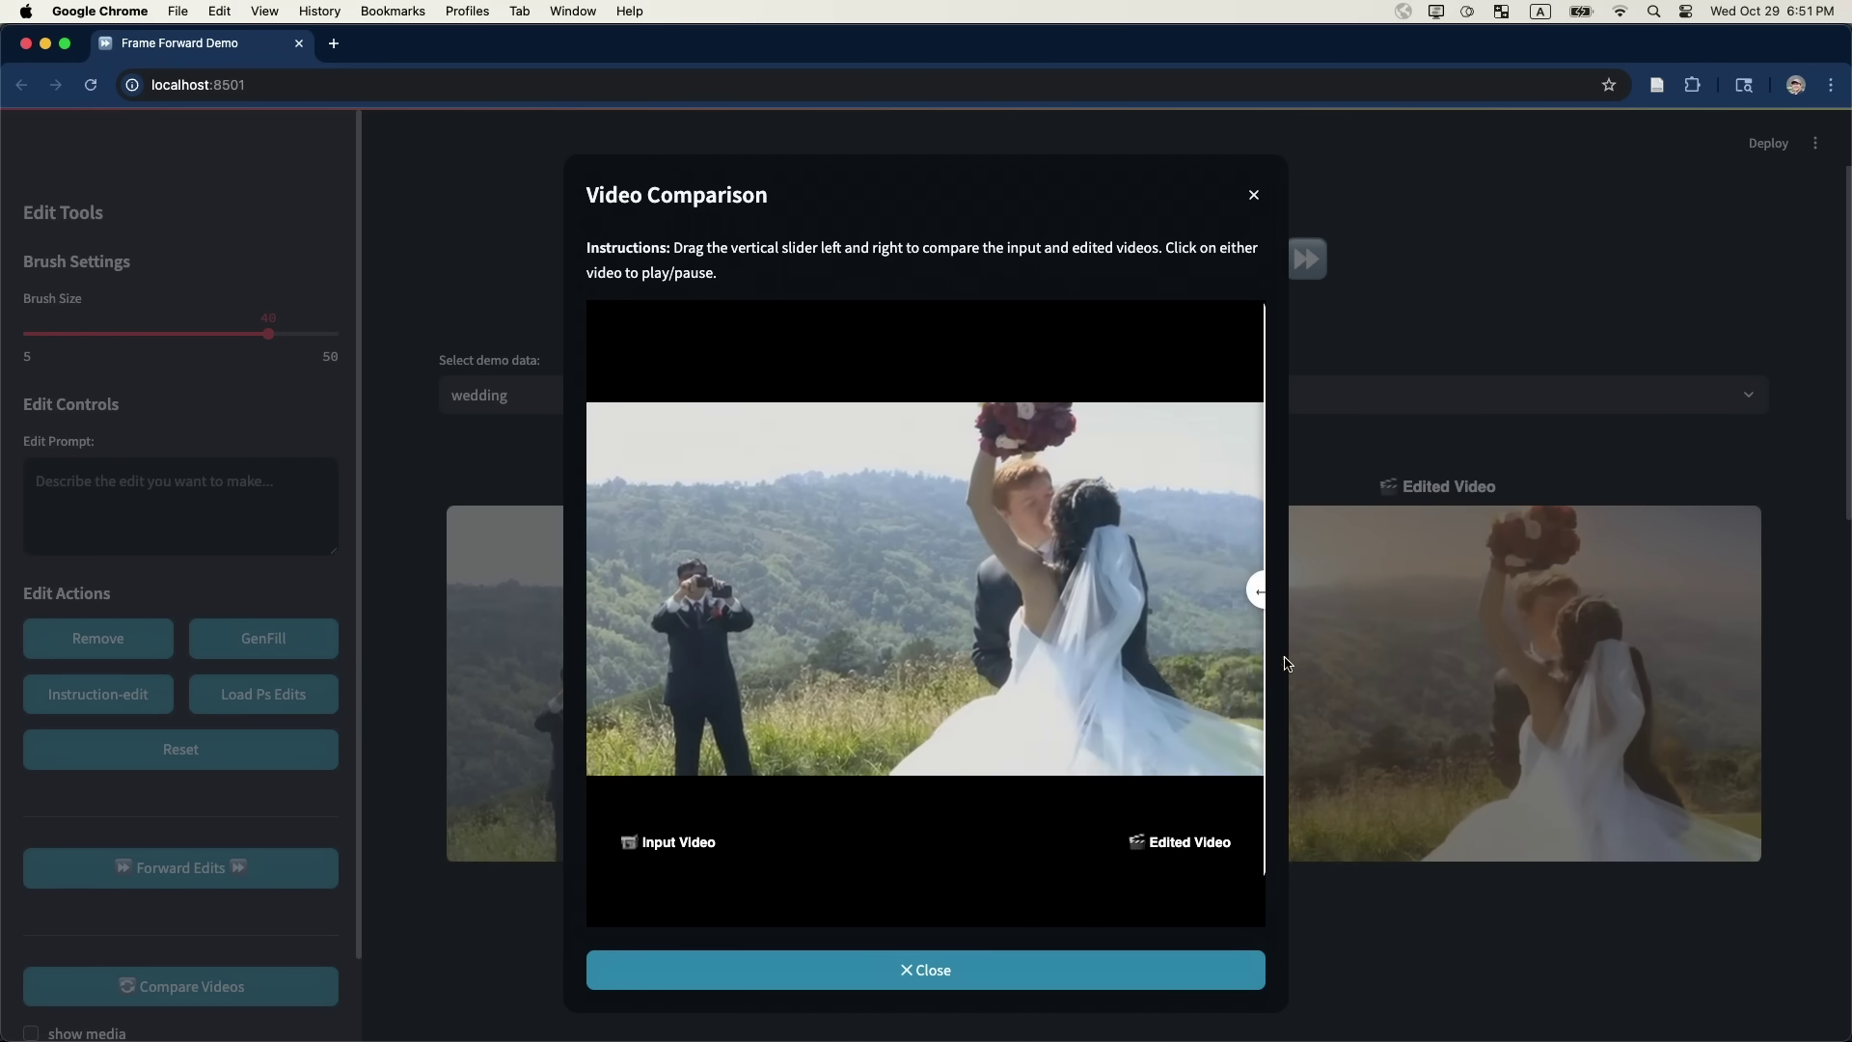
left_click_drag(877, 570, 567, 541)
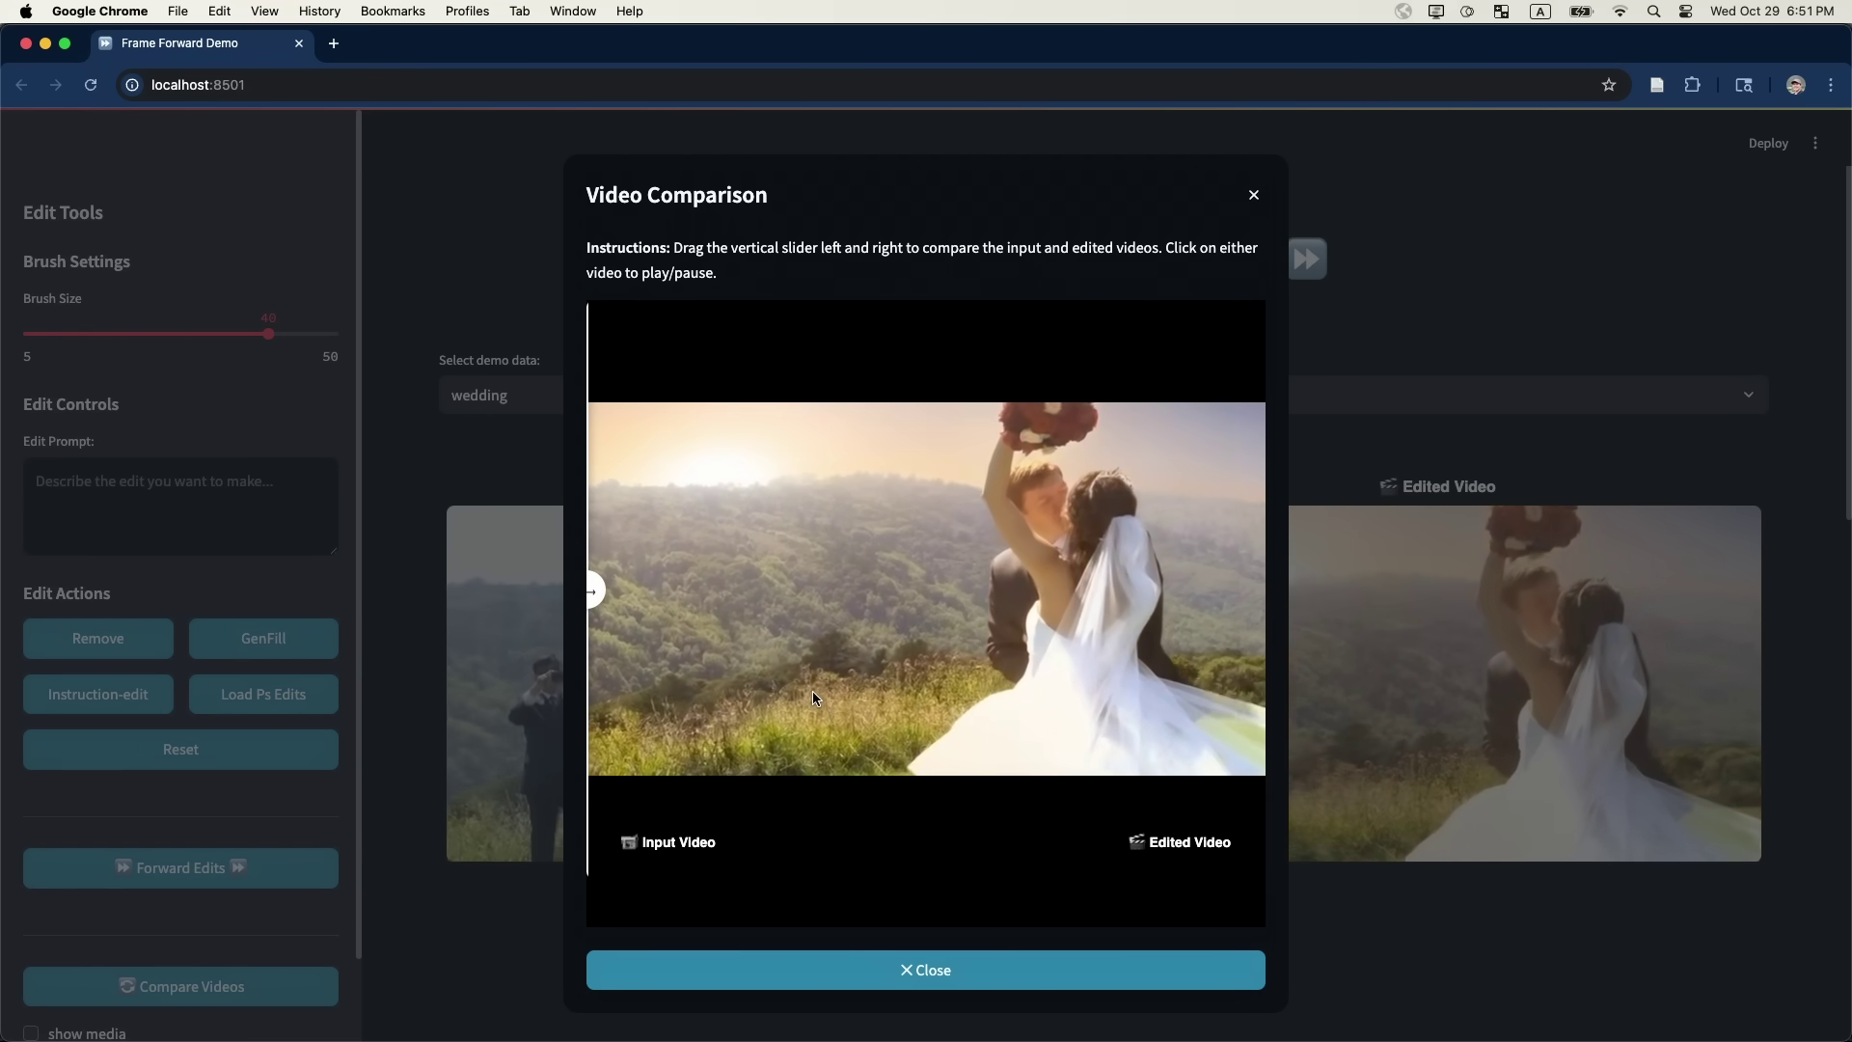